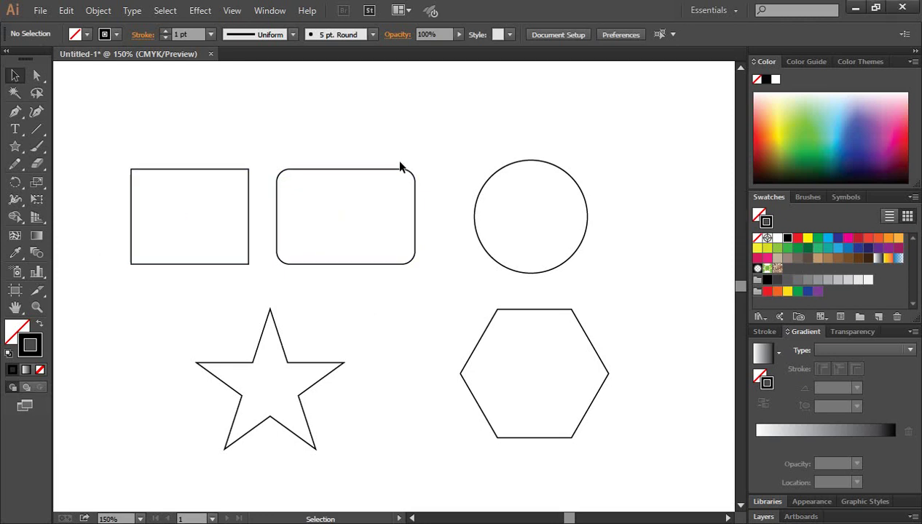
Step: Select all five shapes together with the Selection tool and clear the selection
left_click_drag(169, 137, 634, 412)
left_click(676, 355)
left_click_drag(167, 141, 619, 440)
left_click(648, 394)
left_click_drag(191, 143, 608, 392)
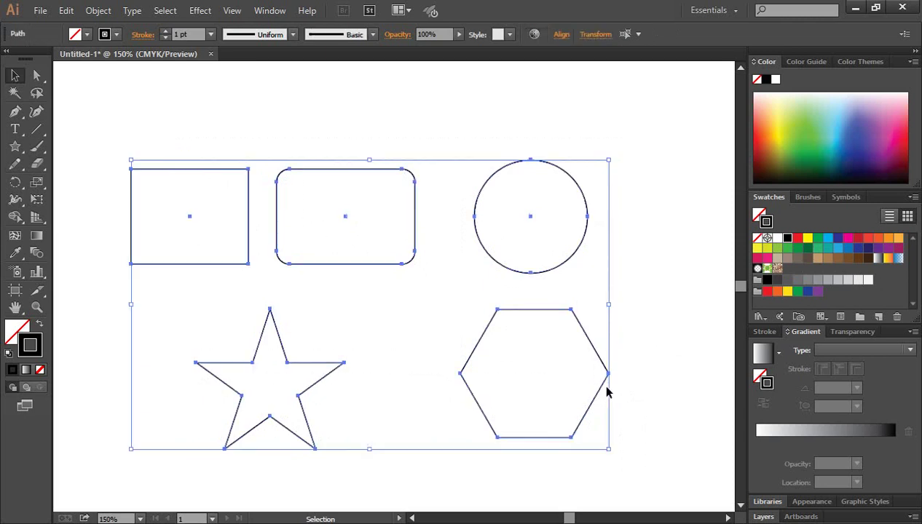
left_click(655, 330)
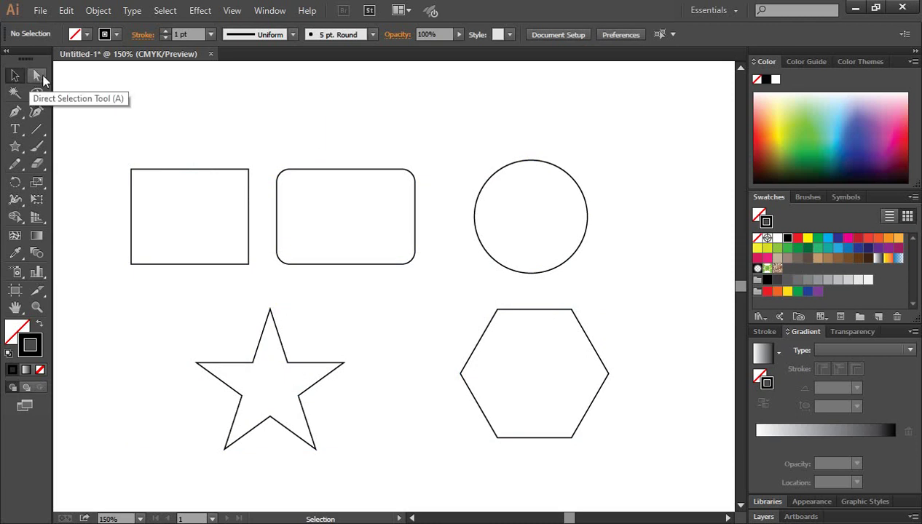
Step: Select the whole rectangle by its outline and by enclosing one corner, and deselect it
key("space")
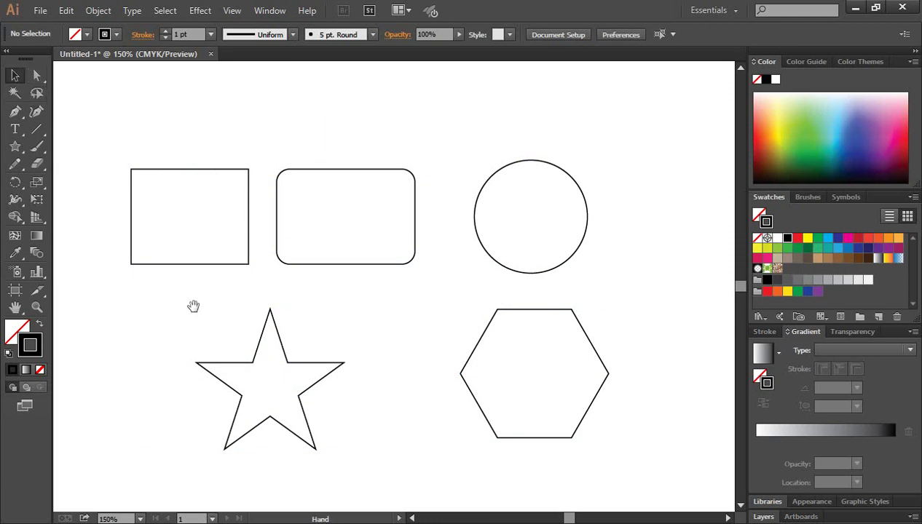
left_click_drag(191, 305, 281, 340)
left_click(278, 253, "ctrl")
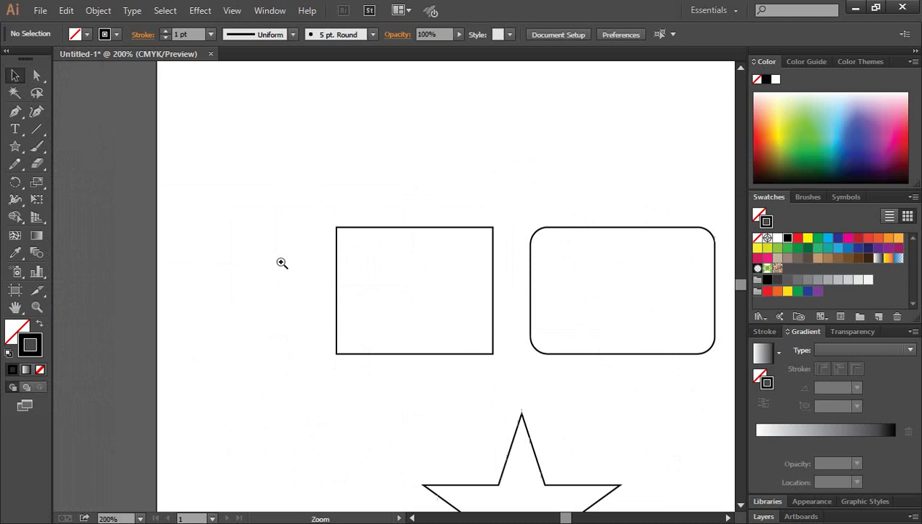
left_click(380, 297, "ctrl")
left_click_drag(380, 292, 314, 281)
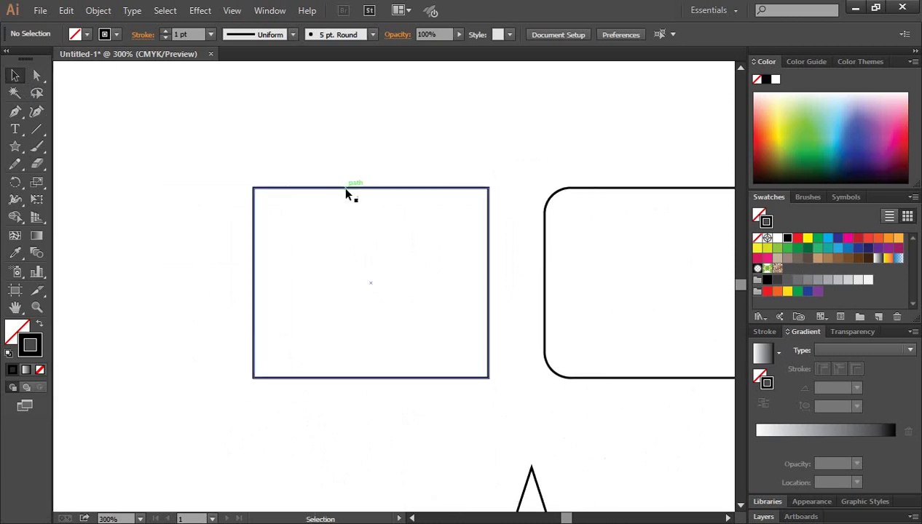
left_click(346, 192)
left_click(396, 150)
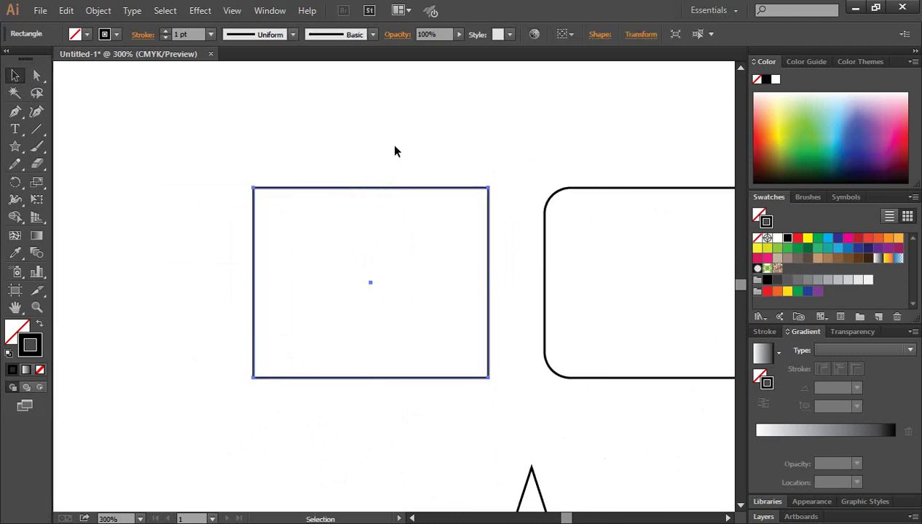
left_click_drag(235, 175, 264, 195)
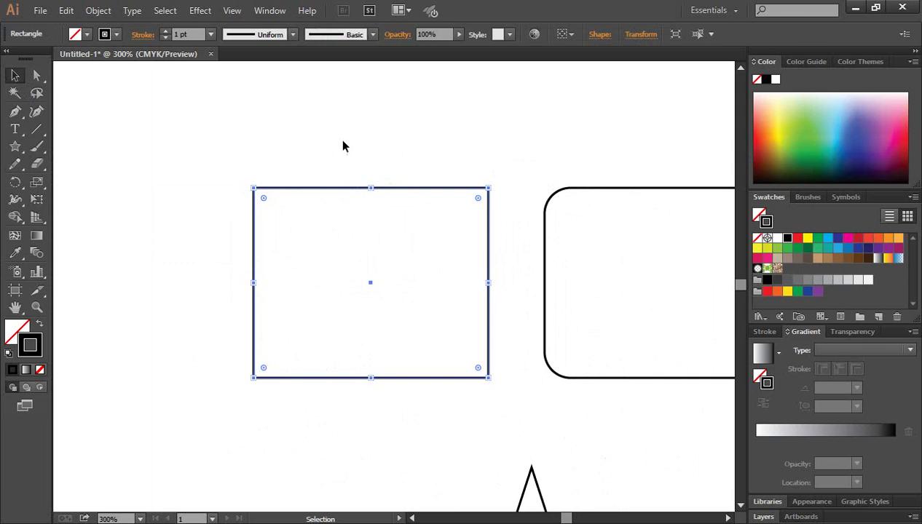
left_click(412, 181)
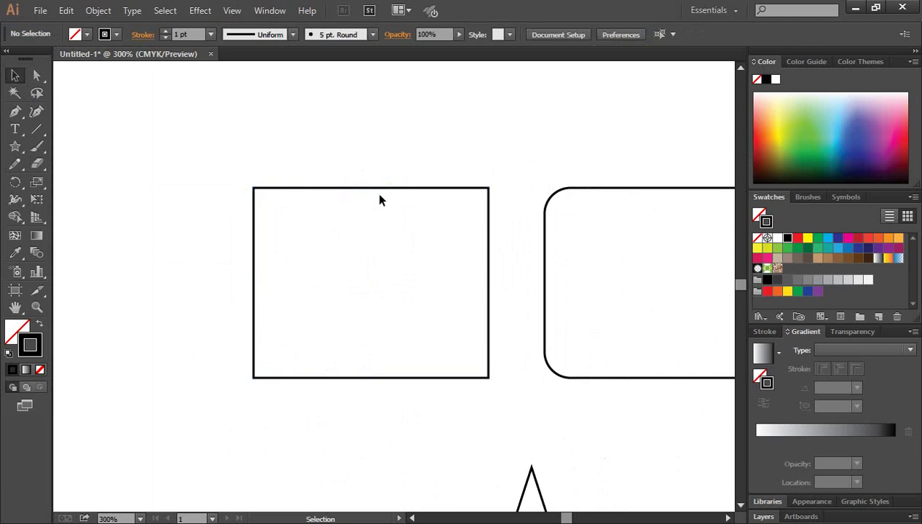
Step: Delete only the rectangle's upper-left anchor point using Direct Selection, undo the deletion and deselect the shape
left_click(37, 77)
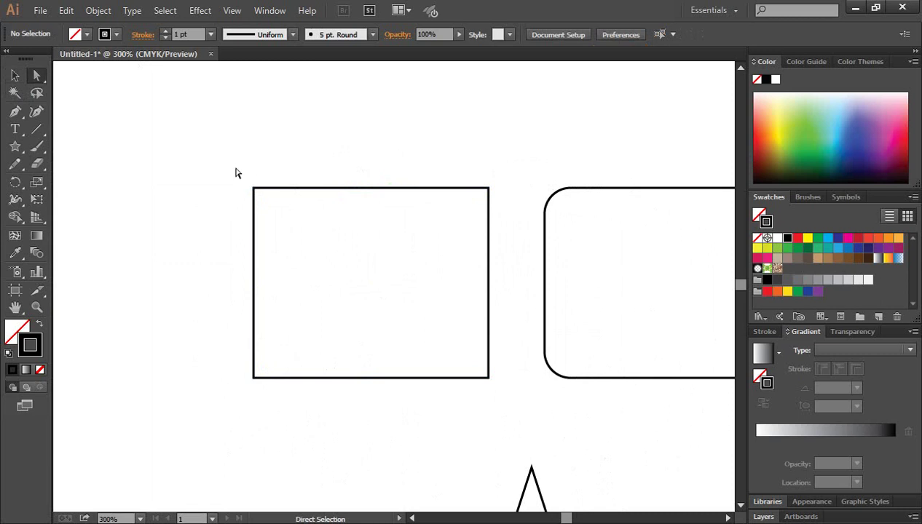
left_click_drag(231, 165, 256, 191)
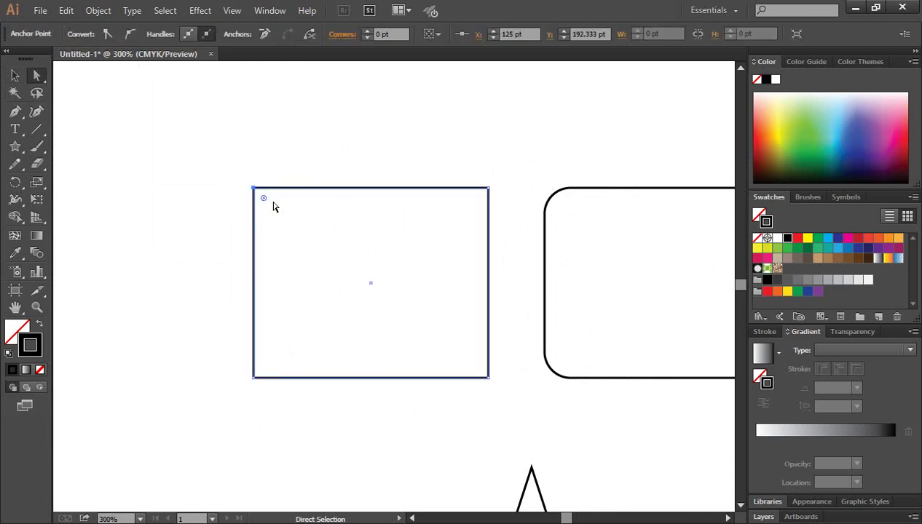
key("Delete")
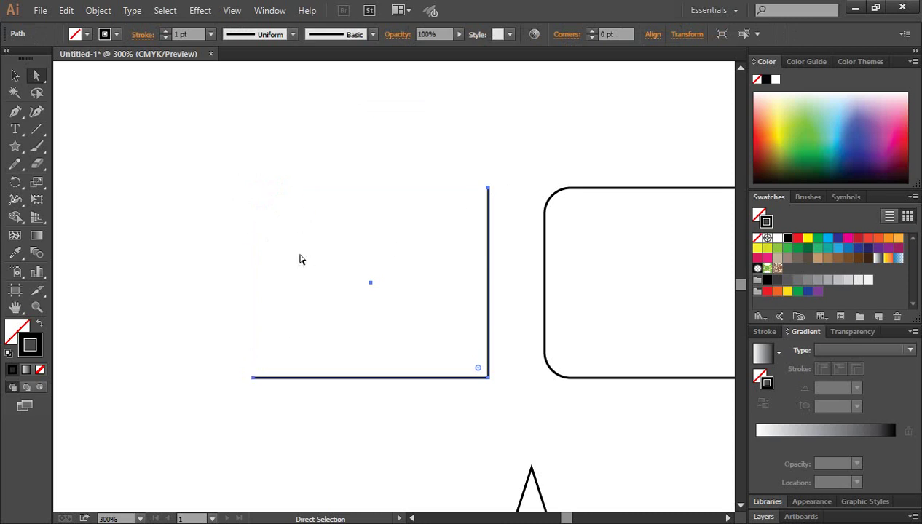
key("v")
key("a")
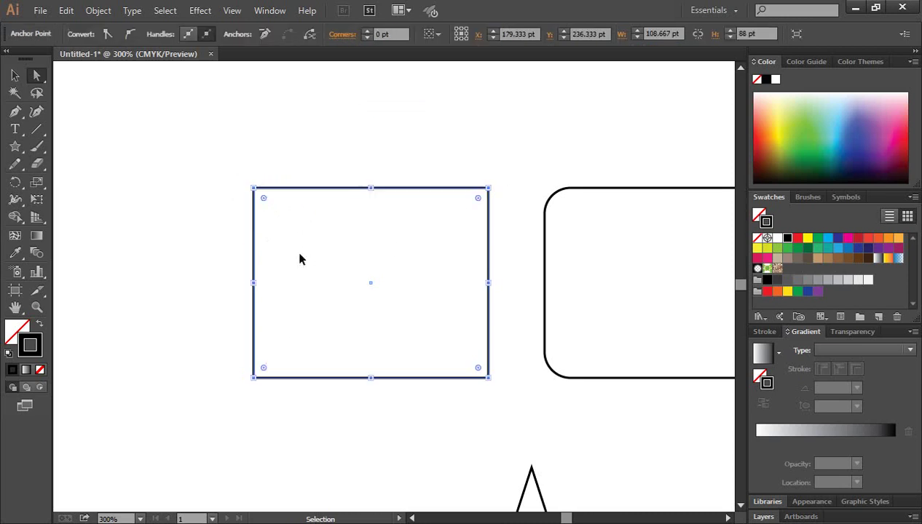
left_click(252, 264)
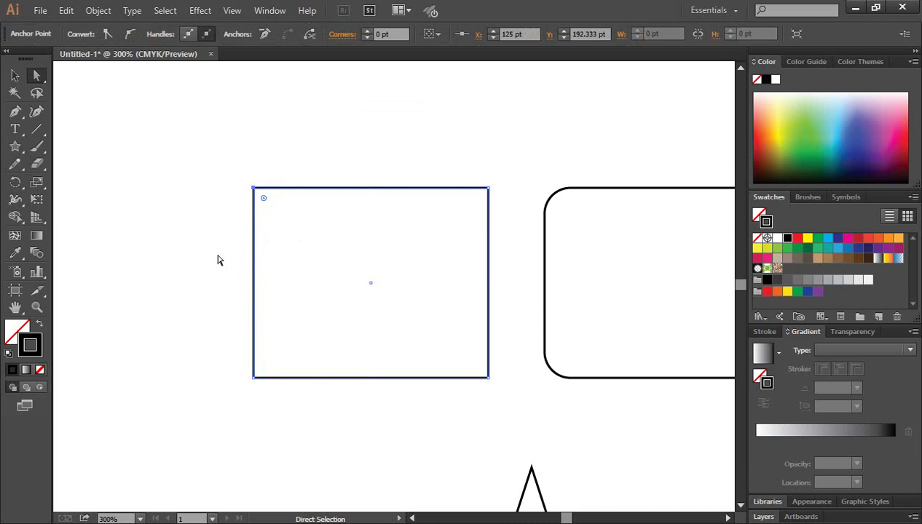
left_click(217, 260)
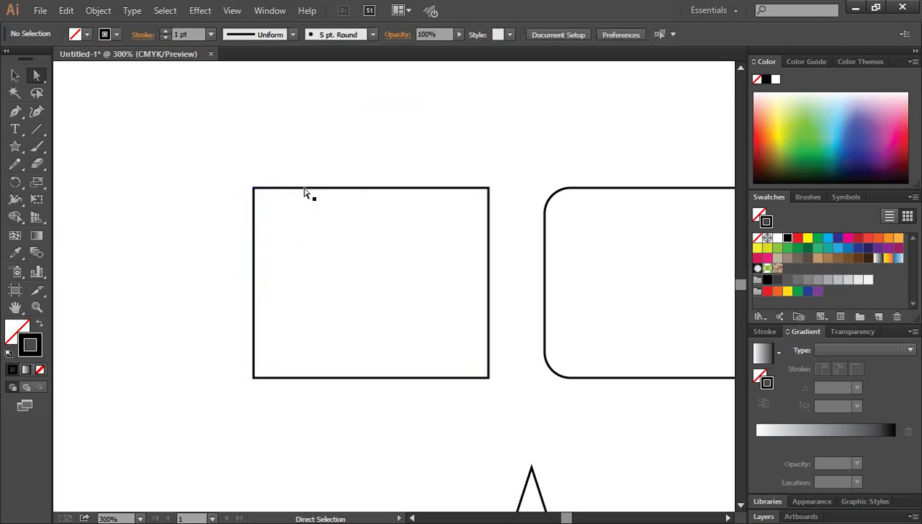
Step: Select the entire rectangle with the Selection tool and deselect it
left_click(14, 75)
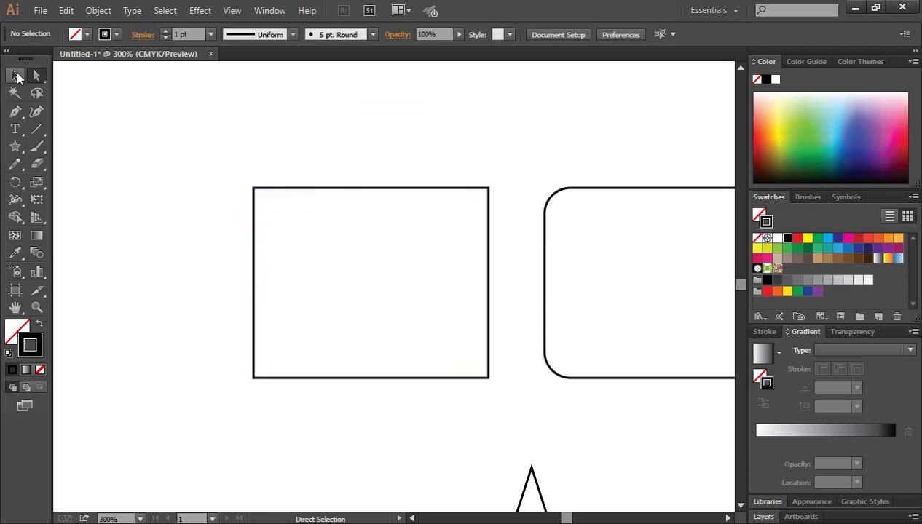
left_click(392, 189)
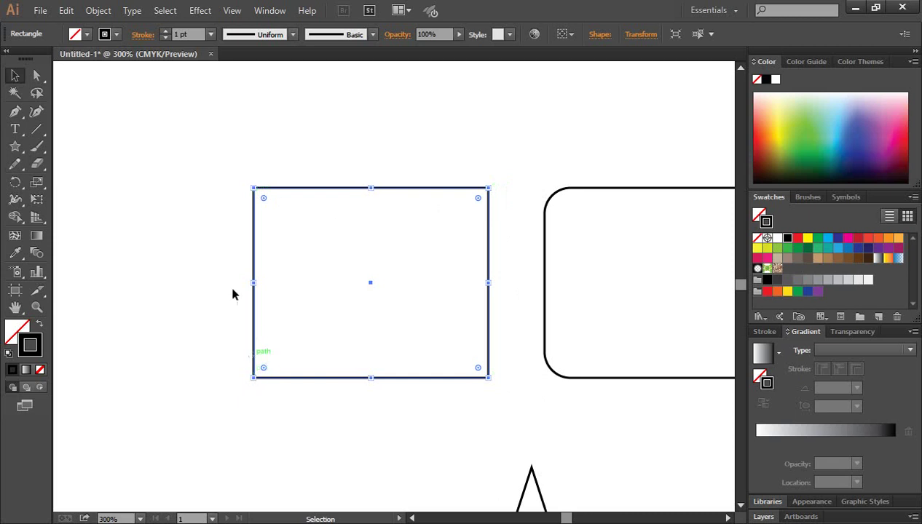
left_click(405, 150)
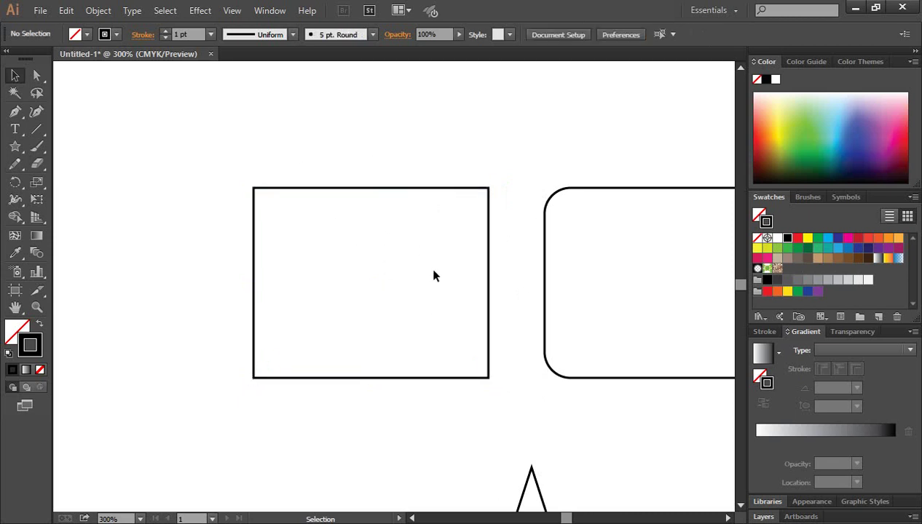
Step: Remove the rectangle's upper-left anchor point with Direct Selection, undo the removal and clear the selection
left_click(36, 75)
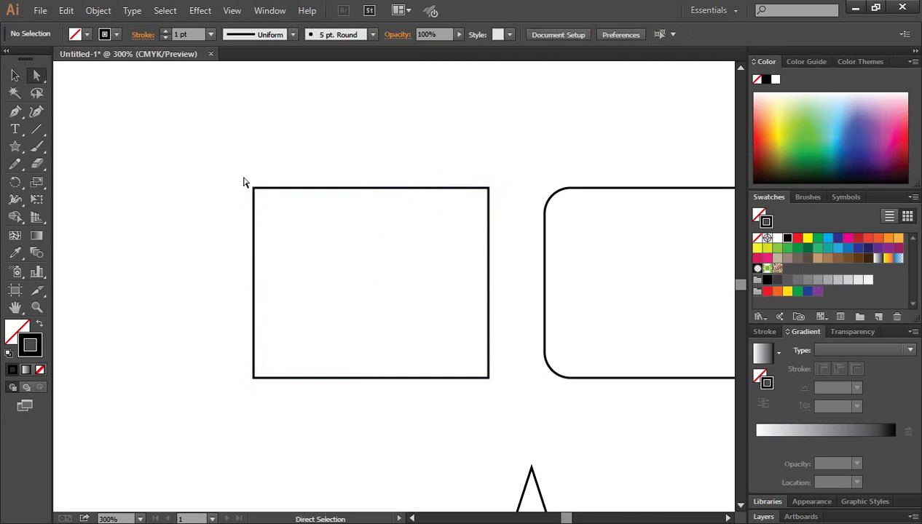
left_click_drag(242, 181, 272, 213)
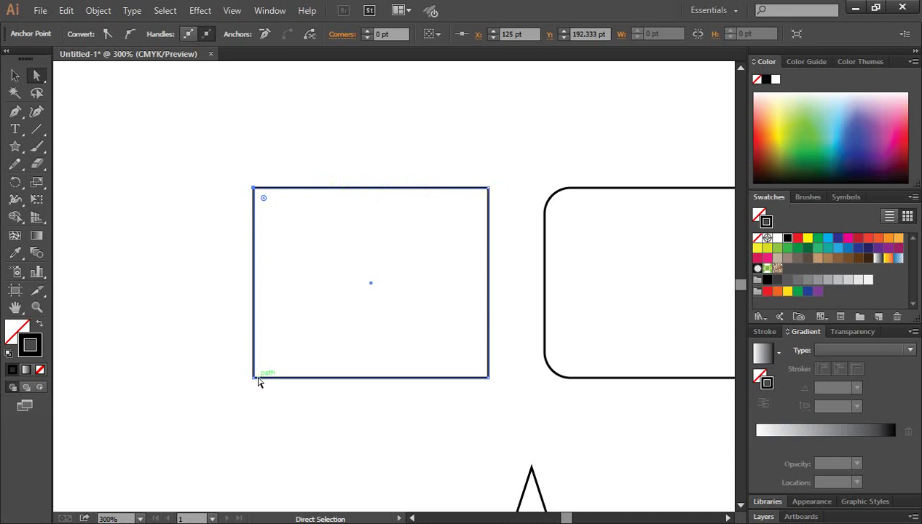
key("Delete")
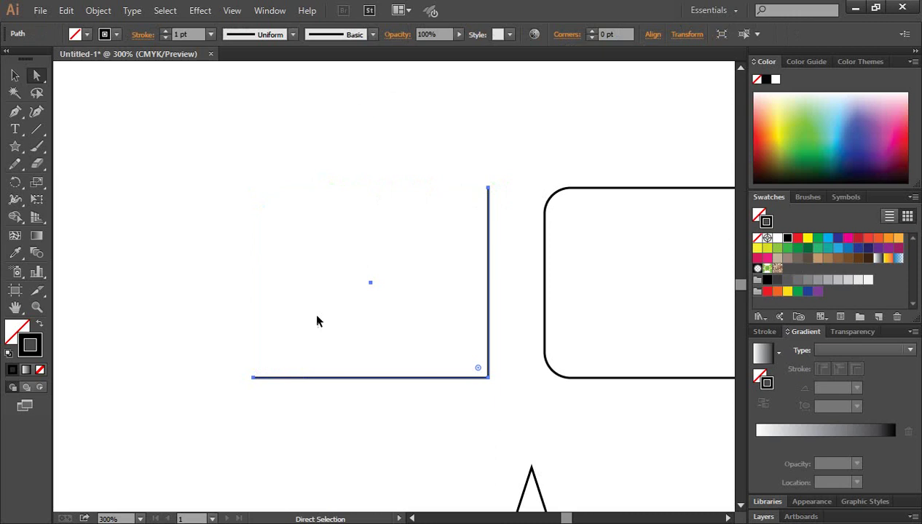
key("ctrl+z")
left_click(193, 298)
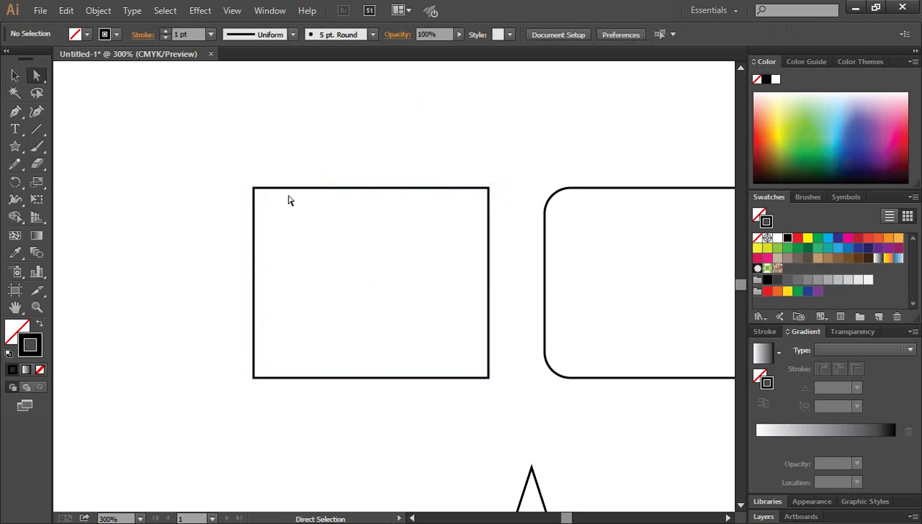
Step: Round only the rectangle's upper-left corner to 88 pt with its live corner widget, and undo the rounding
left_click_drag(236, 173, 279, 219)
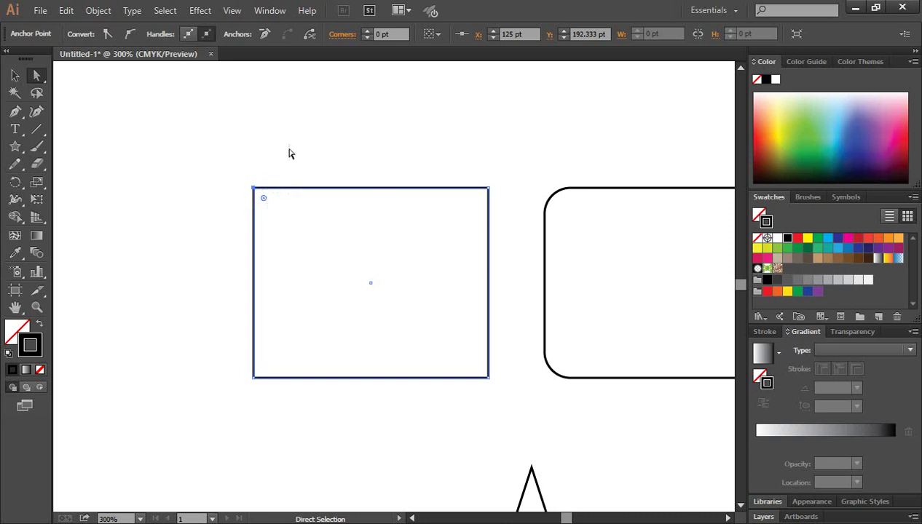
left_click_drag(229, 163, 279, 223)
left_click_drag(265, 202, 591, 429)
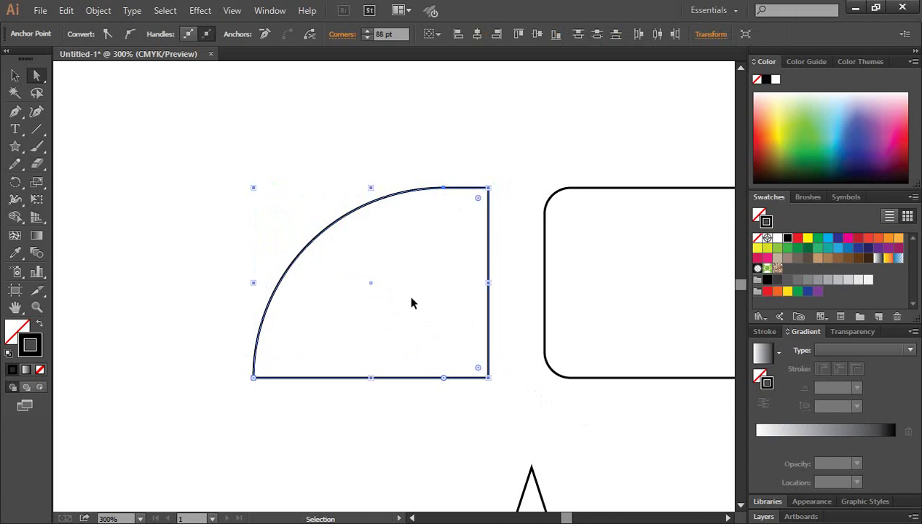
key("ctrl+z")
left_click(412, 159)
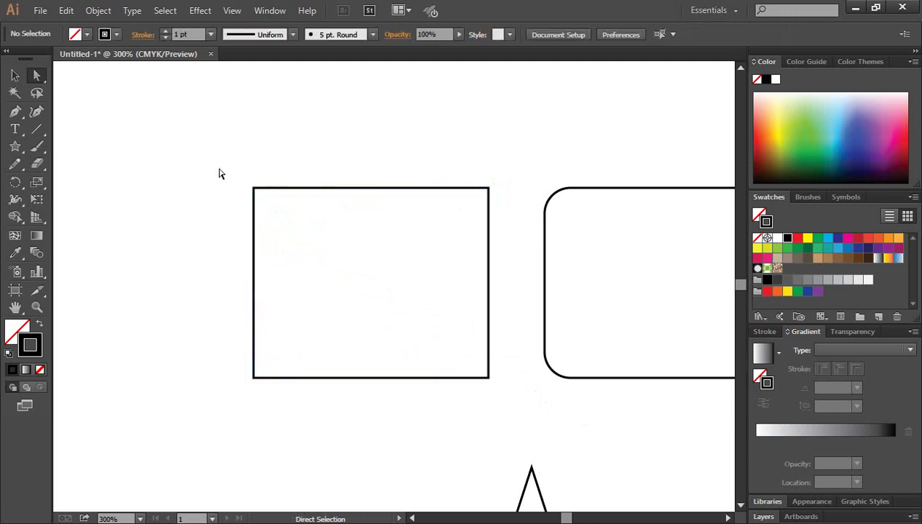
Step: Round the rectangle's two upper corners as far as possible and its two lower corners to 33.67 pt
left_click_drag(219, 169, 510, 230)
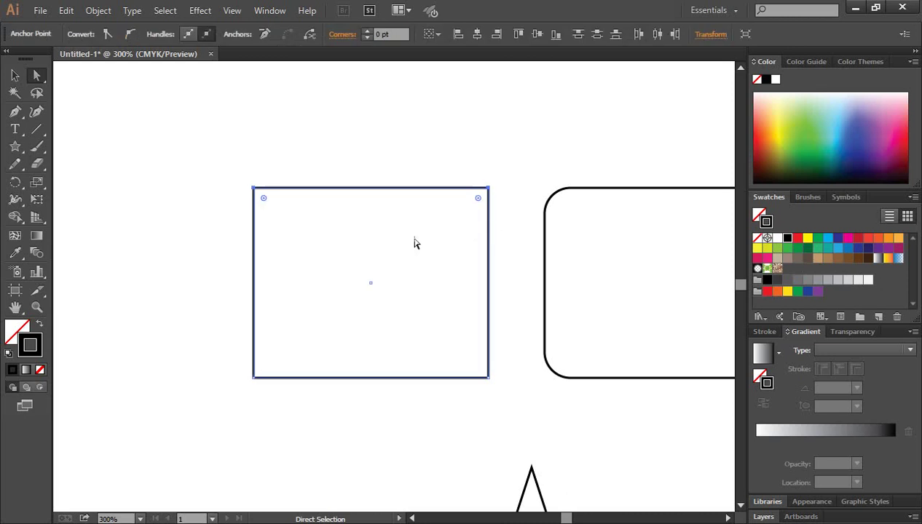
left_click_drag(263, 198, 295, 440)
left_click(307, 420)
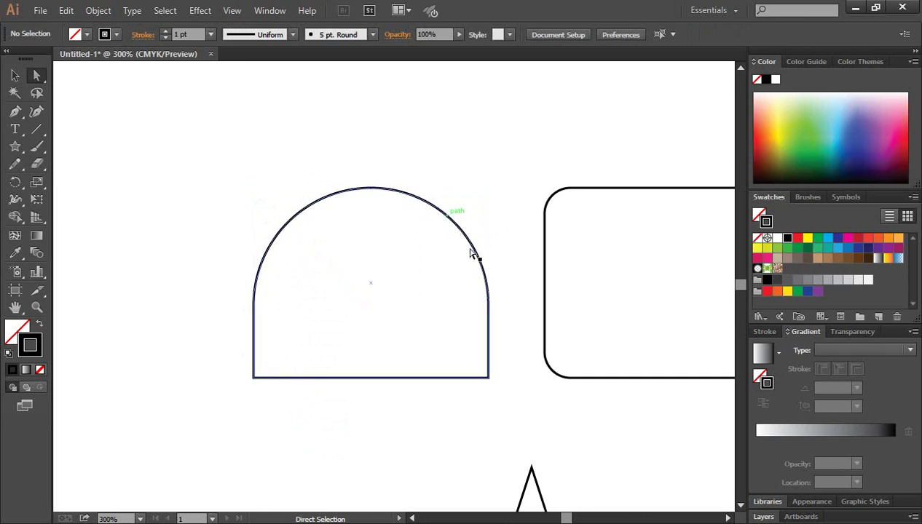
left_click_drag(517, 399, 218, 351)
left_click_drag(264, 370, 290, 66)
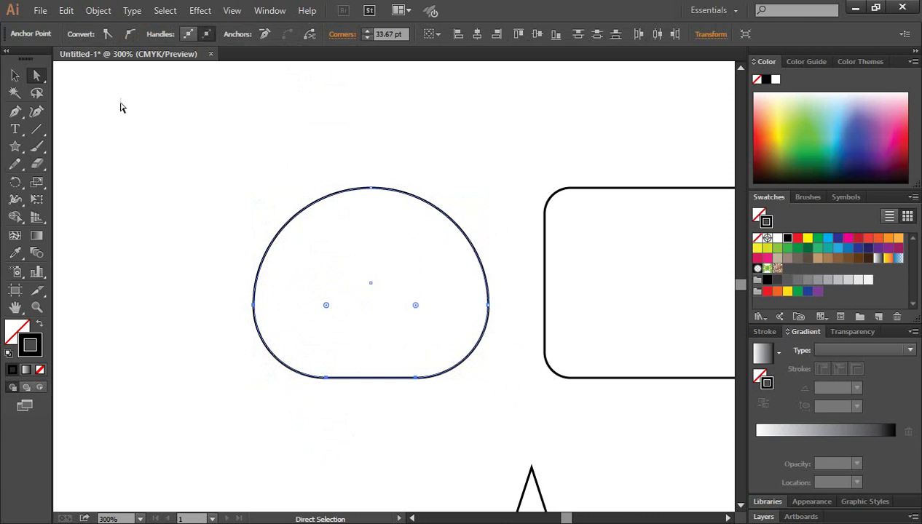
Step: Undo the rounding of the lower and upper corners with the Selection tool active, and deselect the rectangle
left_click(14, 75)
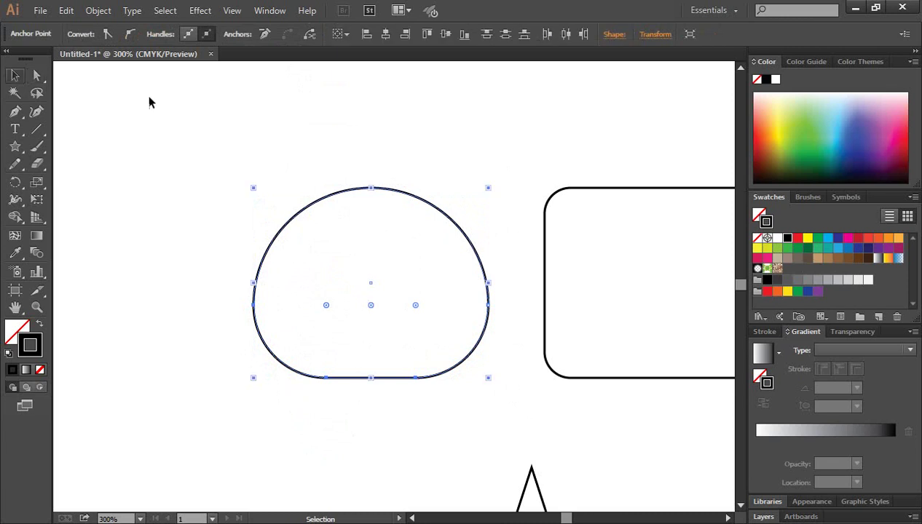
left_click(313, 135)
key("ctrl+z")
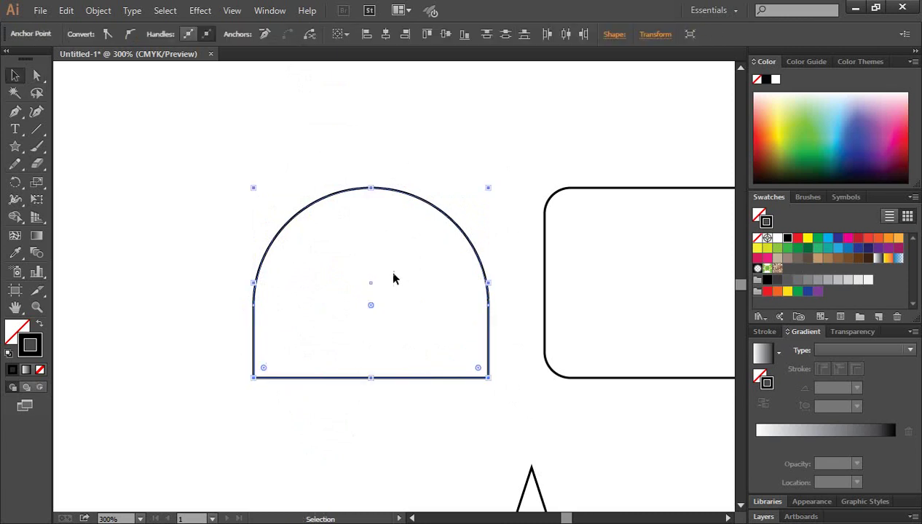
key("ctrl+z")
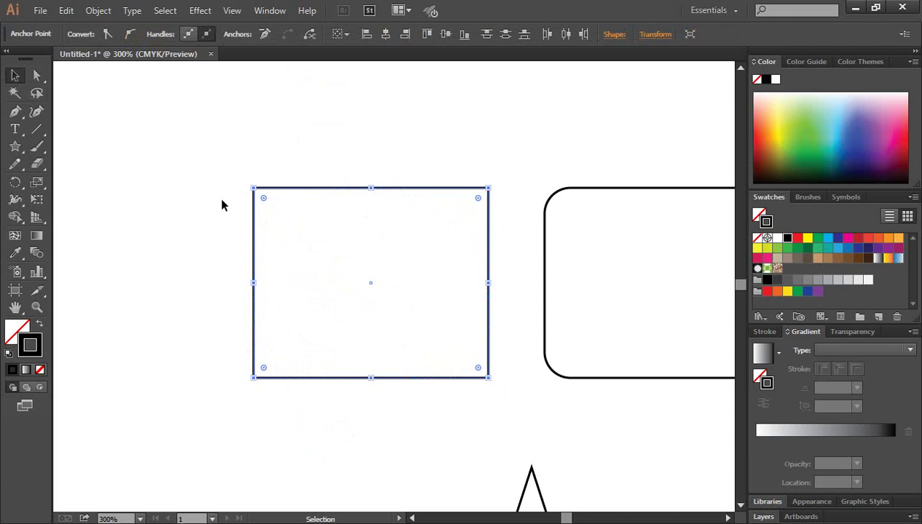
left_click(196, 227)
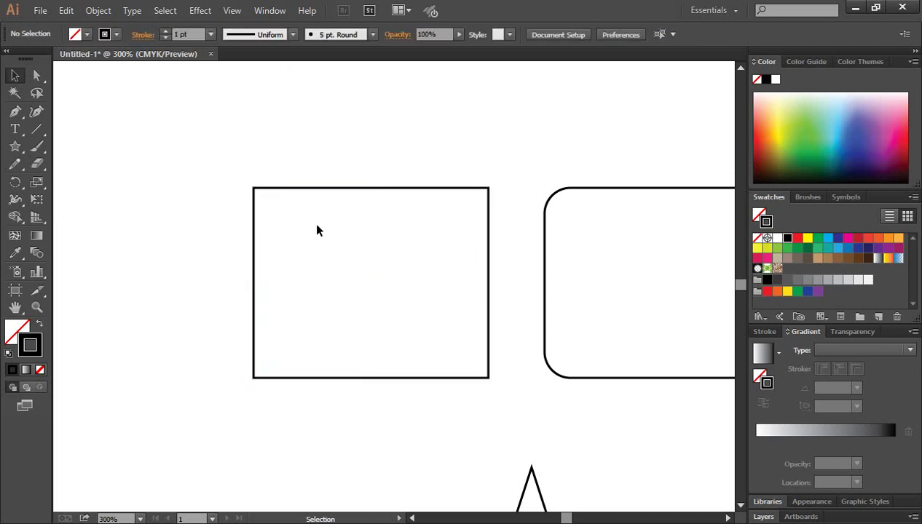
Step: Resize the rectangle with the Selection tool by moving its bottom edge up and its left edge slightly inward
left_click(324, 188)
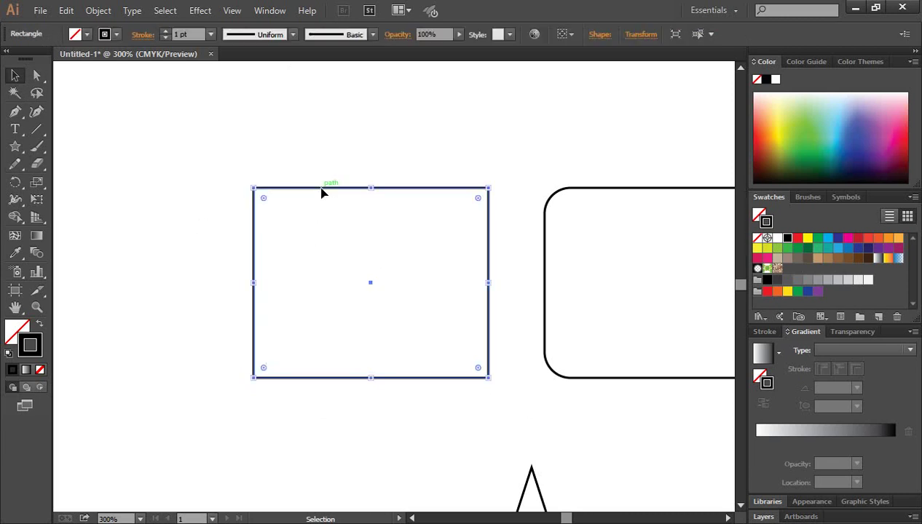
left_click(169, 260)
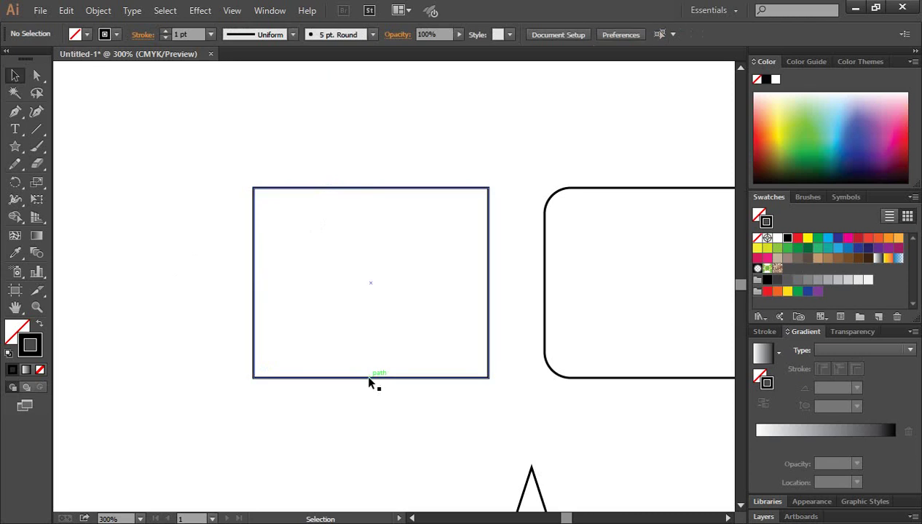
left_click(371, 379)
left_click_drag(371, 379, 376, 327)
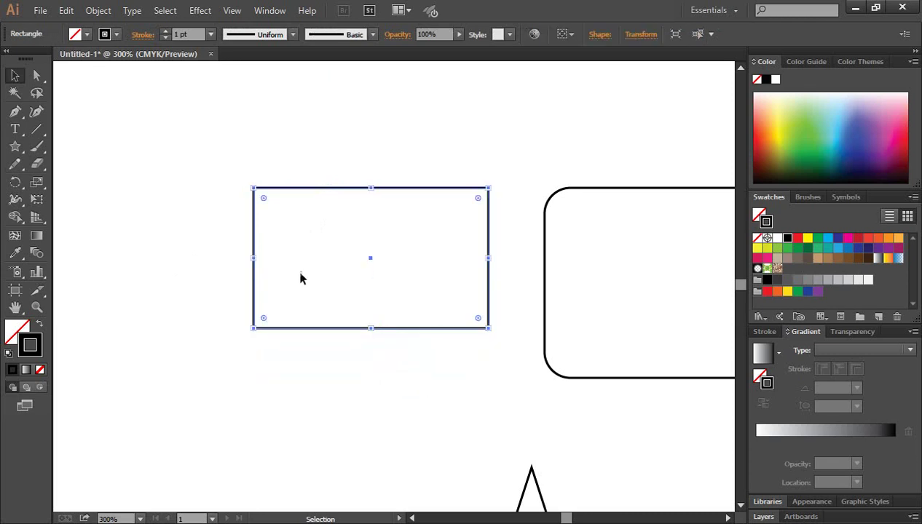
left_click_drag(254, 258, 271, 259)
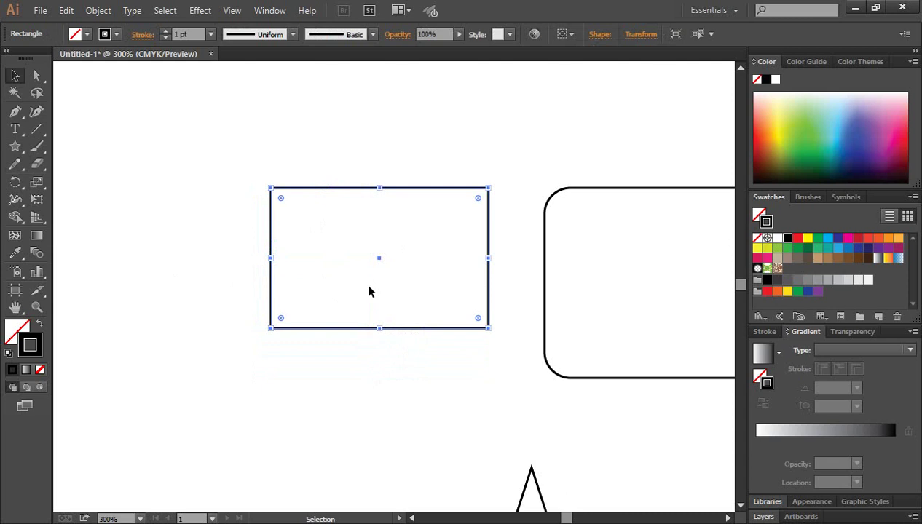
Step: Move the rectangle left along its top edge line, and add an anchor point to its right edge just below the upper-right corner
left_click_drag(412, 191, 308, 192)
left_click(353, 378)
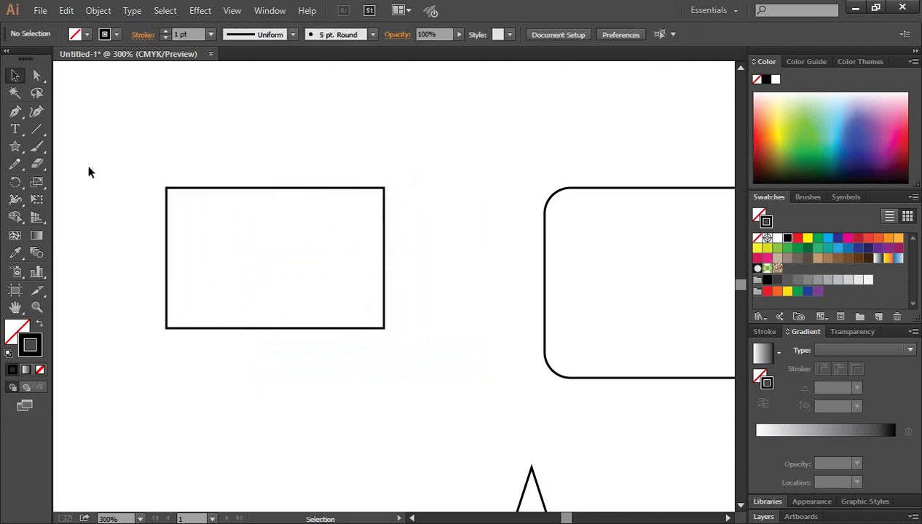
left_click(12, 116)
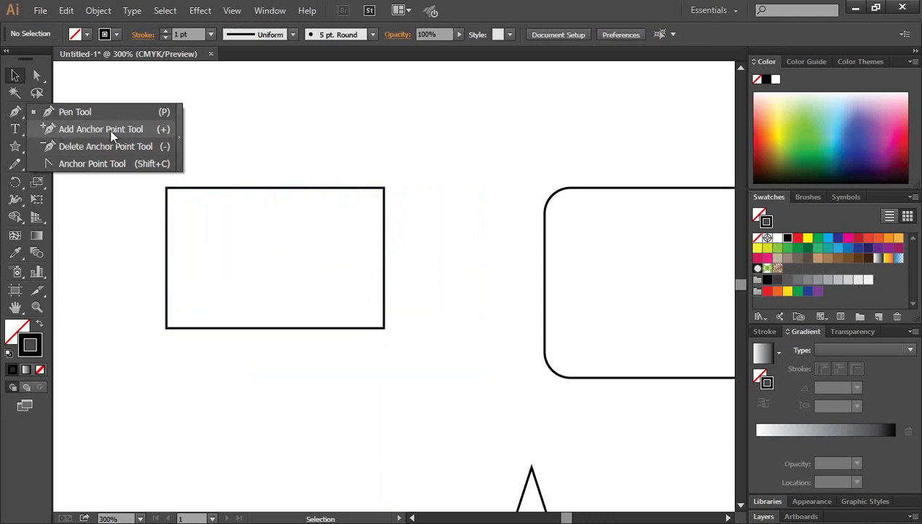
left_click(102, 130)
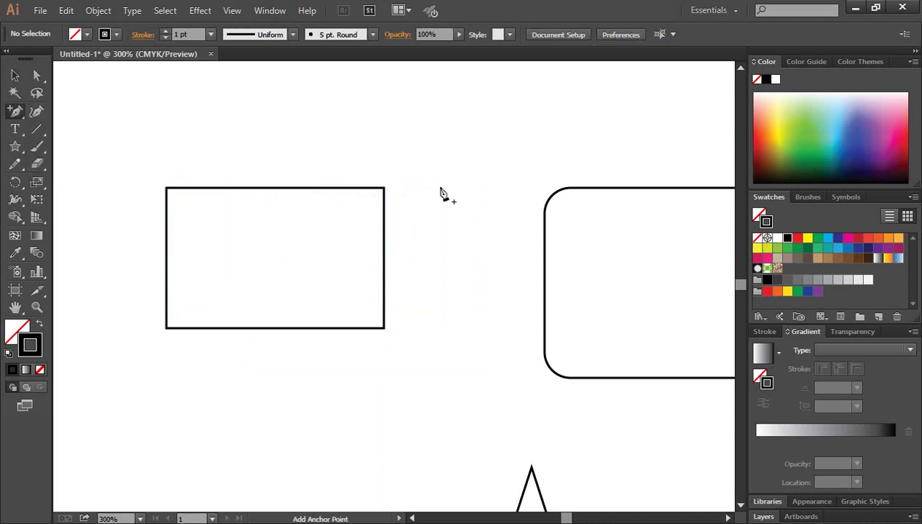
left_click(385, 211)
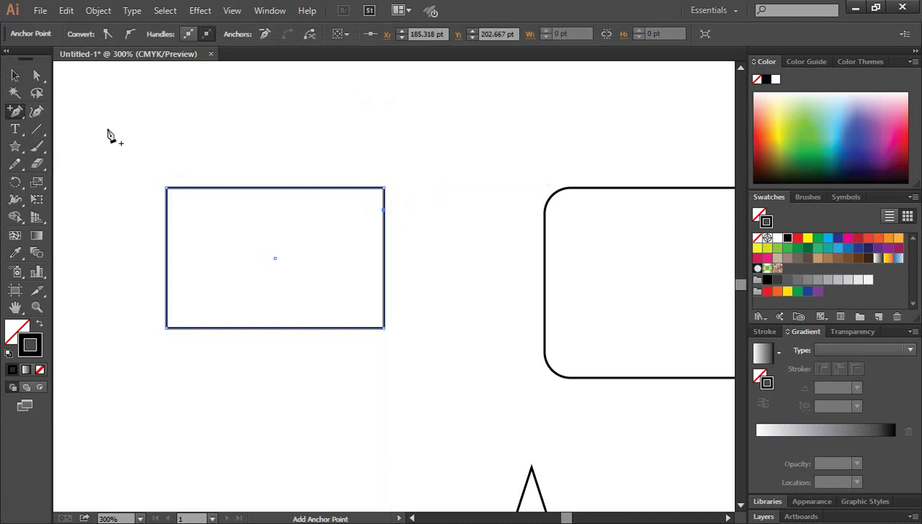
Step: Try to pull the added anchor point outward to about X 248.33 pt, Y 192.33 pt with the Direct Selection tool, and undo the move
left_click(38, 77)
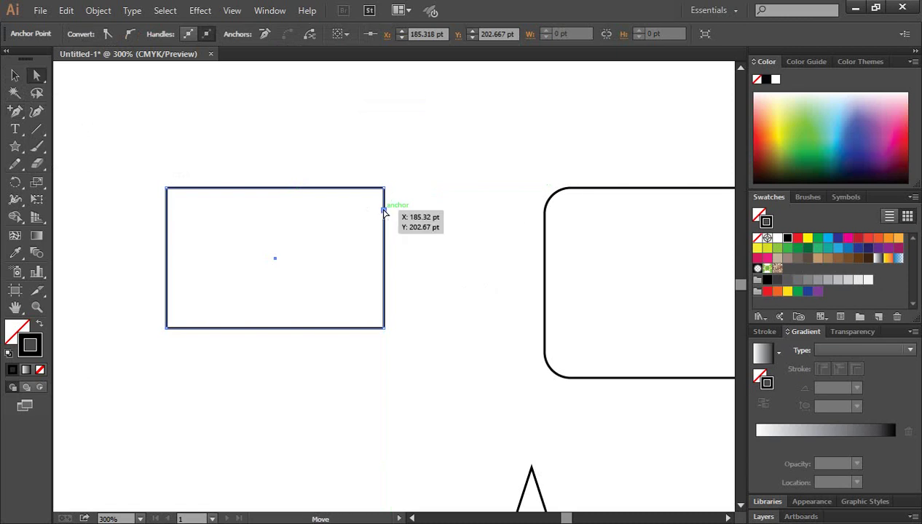
left_click_drag(384, 211, 519, 189)
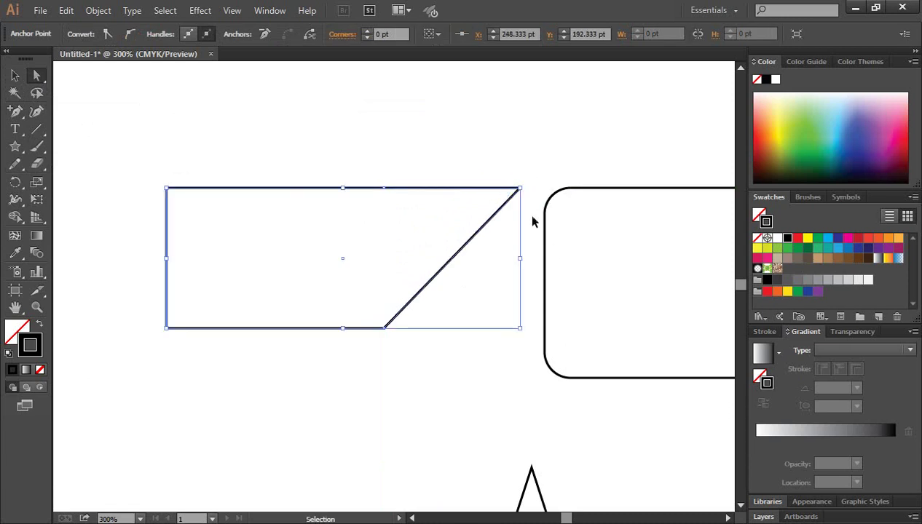
key("ctrl+z")
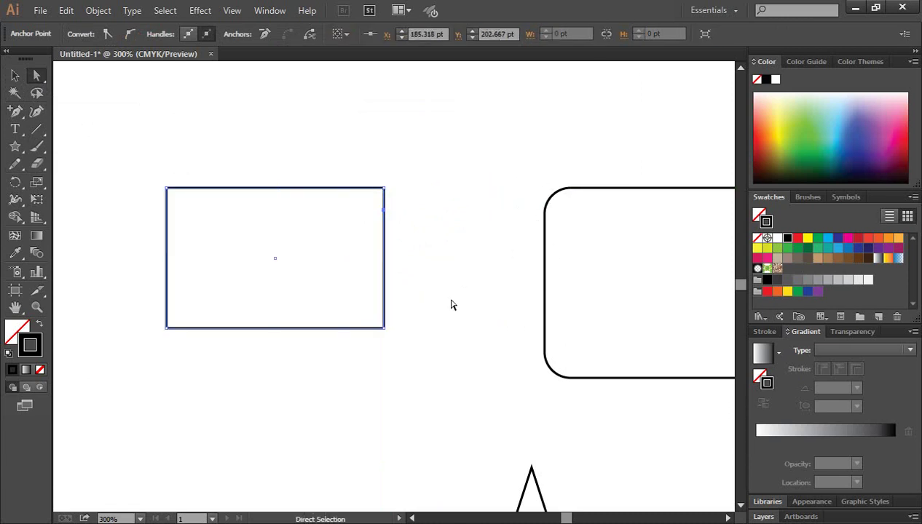
Step: Add a second anchor point below the first on the right edge, and pull the first out into a spike at about X 226.33 pt, Y 190.33 pt
left_click(15, 111)
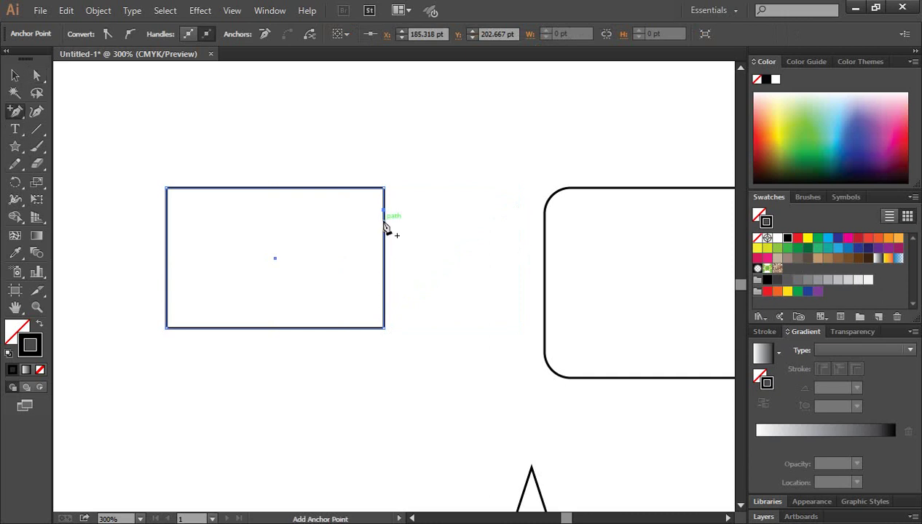
left_click(384, 222)
left_click(36, 75)
left_click_drag(384, 218, 473, 183)
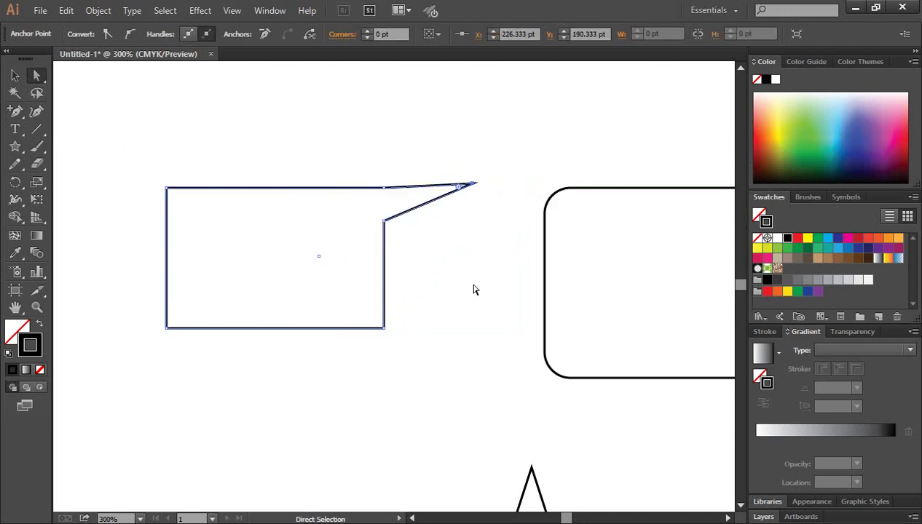
left_click(477, 288)
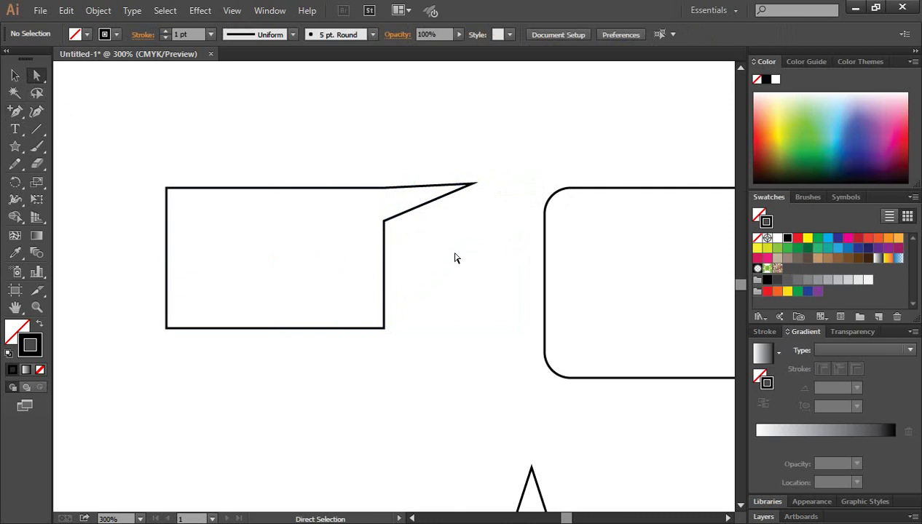
Step: Add an anchor point on the bottom edge and pull the lower-right corner down to about X 179 pt, Y 312.33 pt
left_click(16, 112)
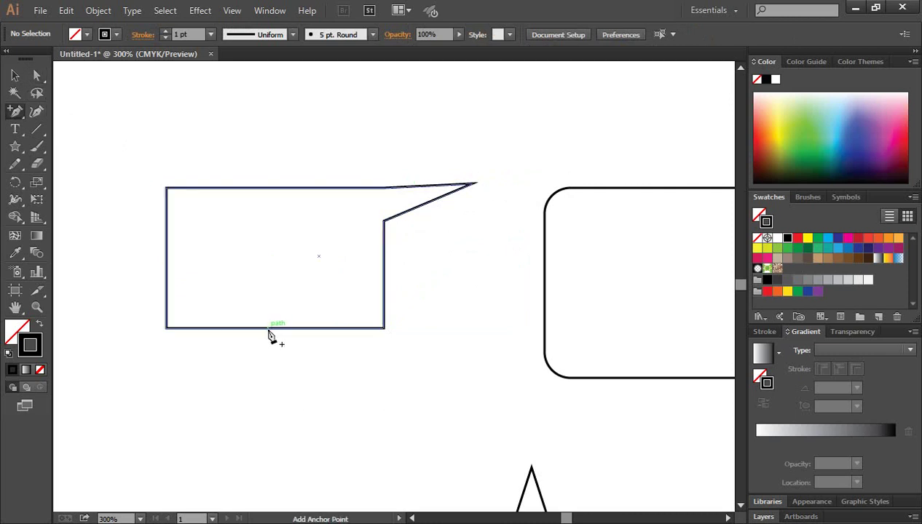
left_click(268, 329)
left_click(37, 75)
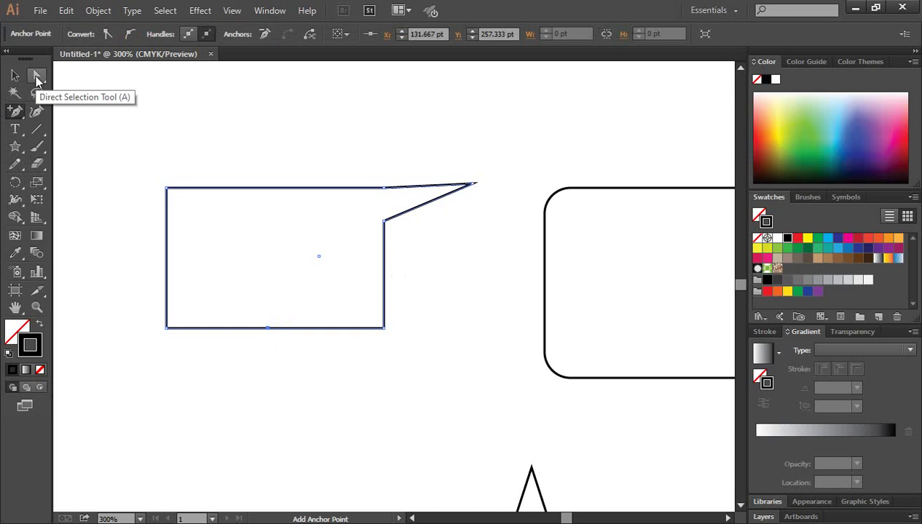
left_click_drag(385, 328, 370, 453)
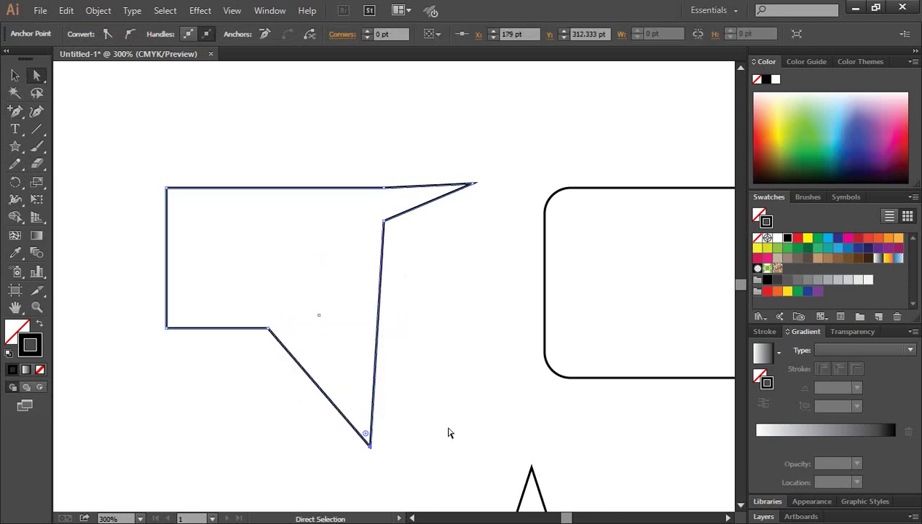
Step: Move the shape's upper-left corner inward to about X 134 pt, Y 204.33 pt, and deselect the shape with the Selection tool
left_click(172, 192)
left_click_drag(174, 195, 279, 221)
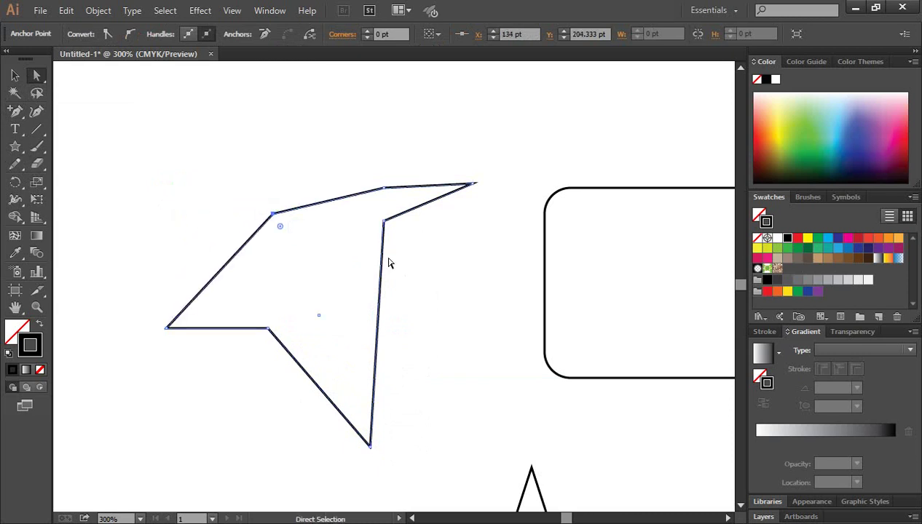
left_click(15, 75)
left_click(255, 206)
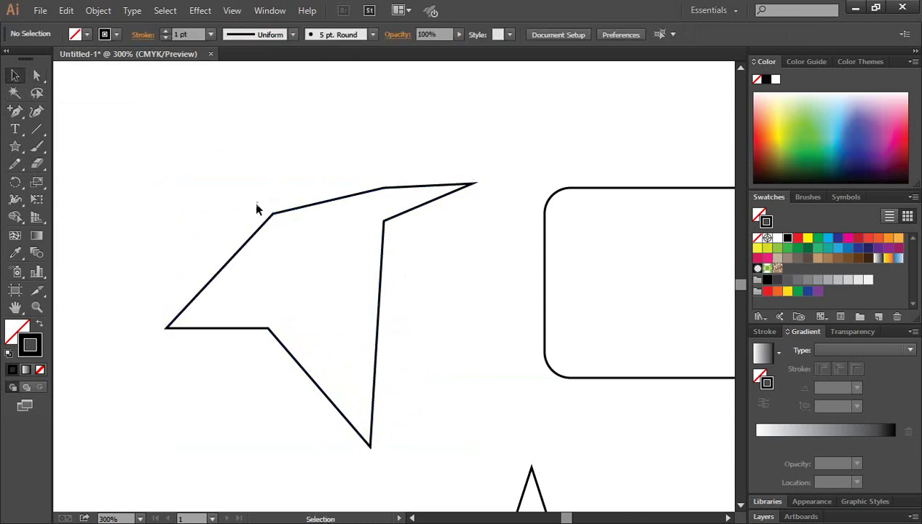
Step: Delete the entire reshaped path with the Selection tool
left_click_drag(207, 138, 426, 344)
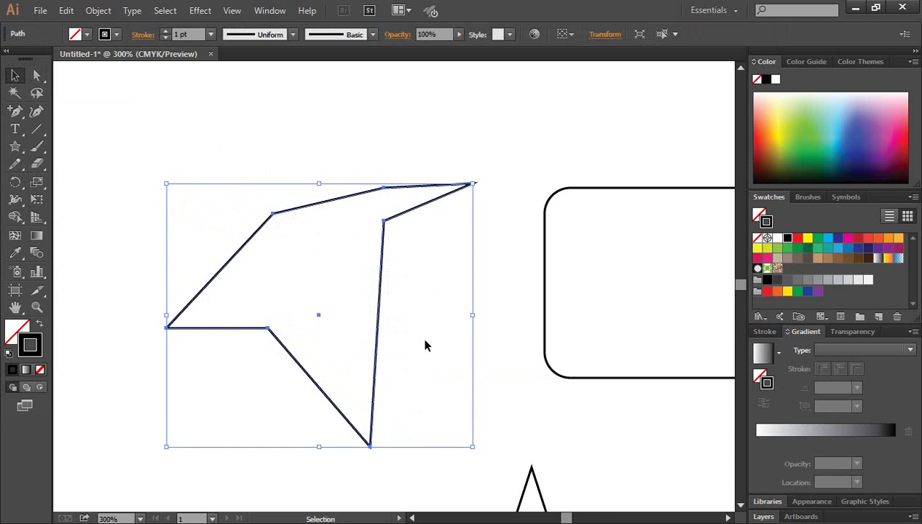
key("Delete")
key("a")
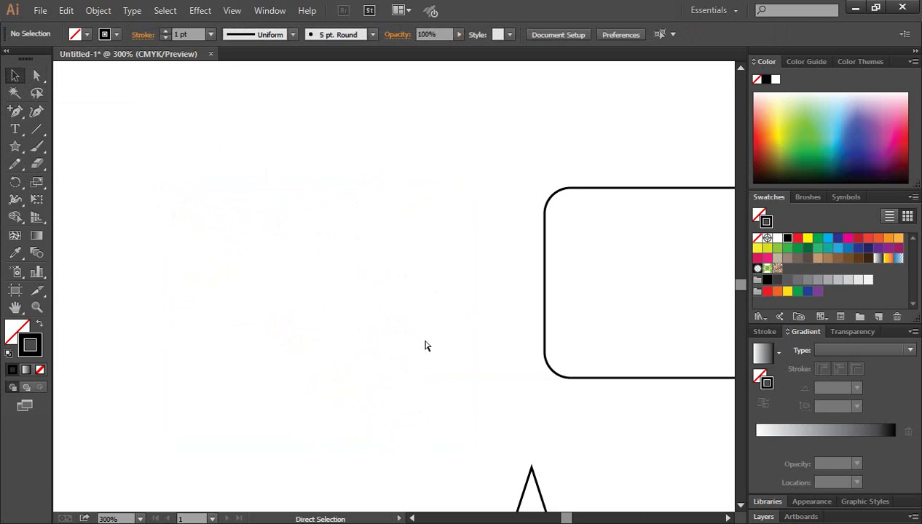
Step: Select the whole rounded rectangle at 400% zoom with the Selection tool
key("ctrl+minus")
key("ctrl+minus")
key("ctrl+minus")
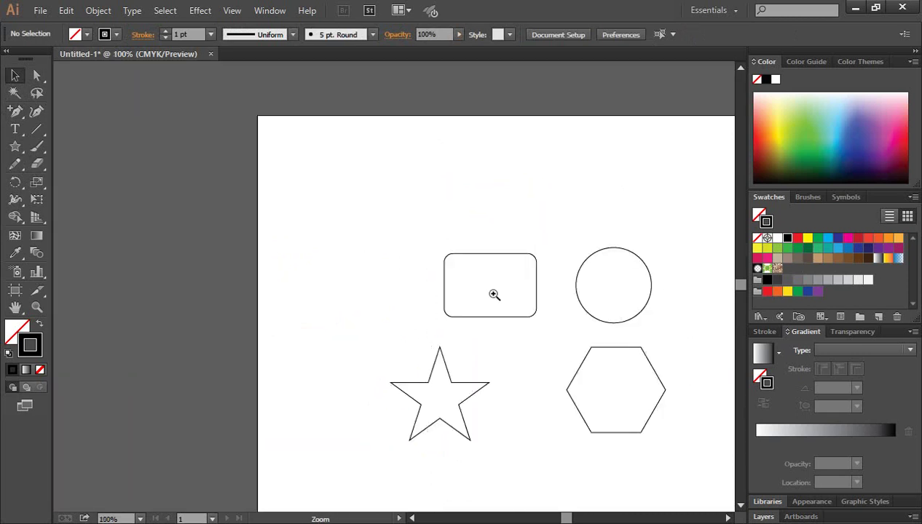
left_click(493, 294, "ctrl")
left_click(410, 262, "ctrl")
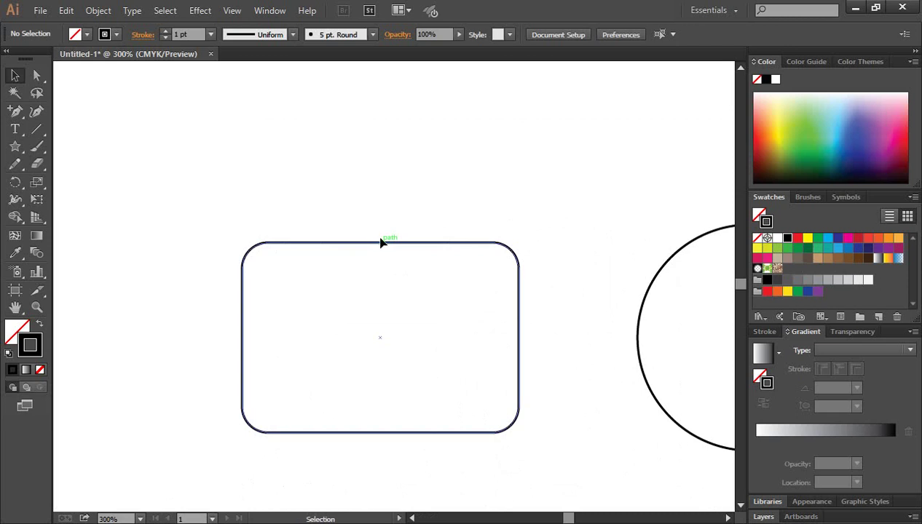
left_click(384, 198)
left_click(334, 264, "ctrl")
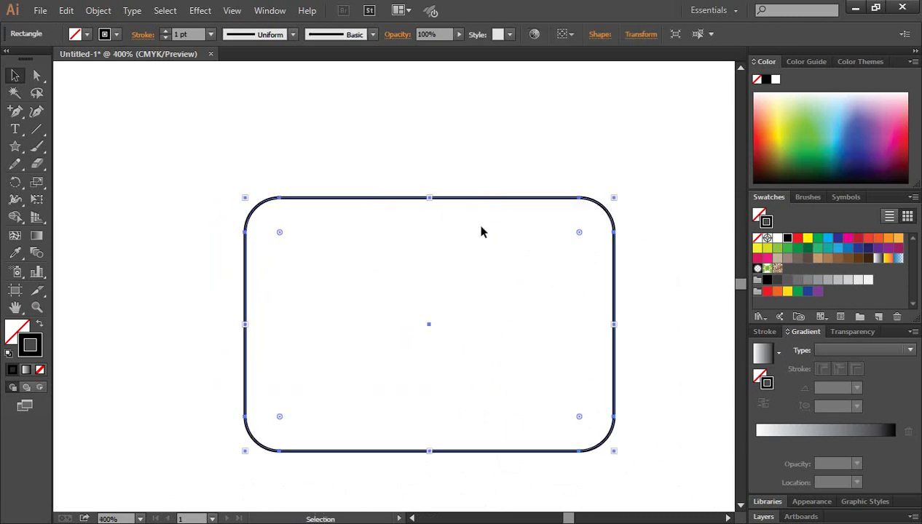
left_click(422, 148)
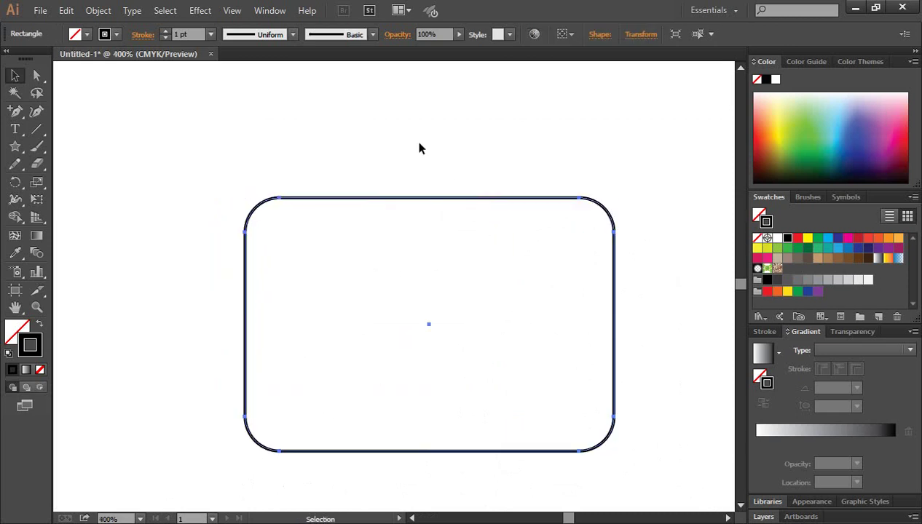
left_click(38, 77)
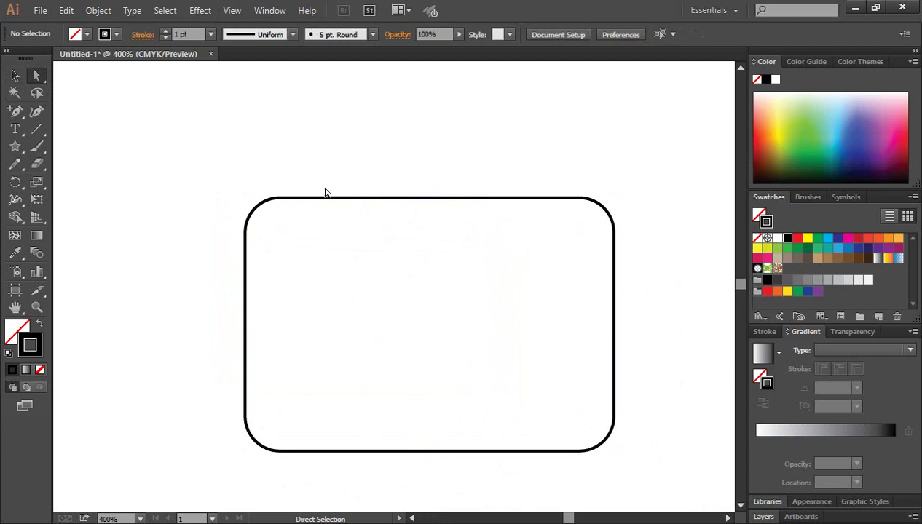
left_click(16, 74)
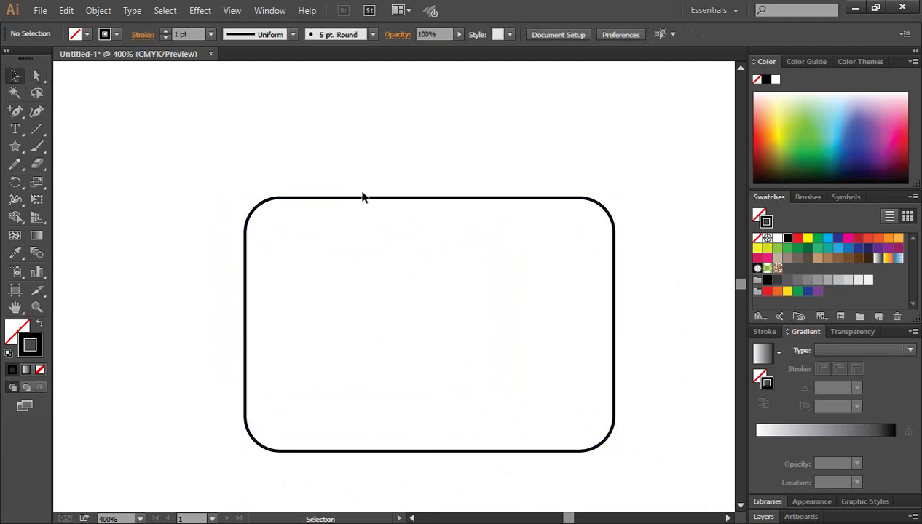
left_click(364, 198)
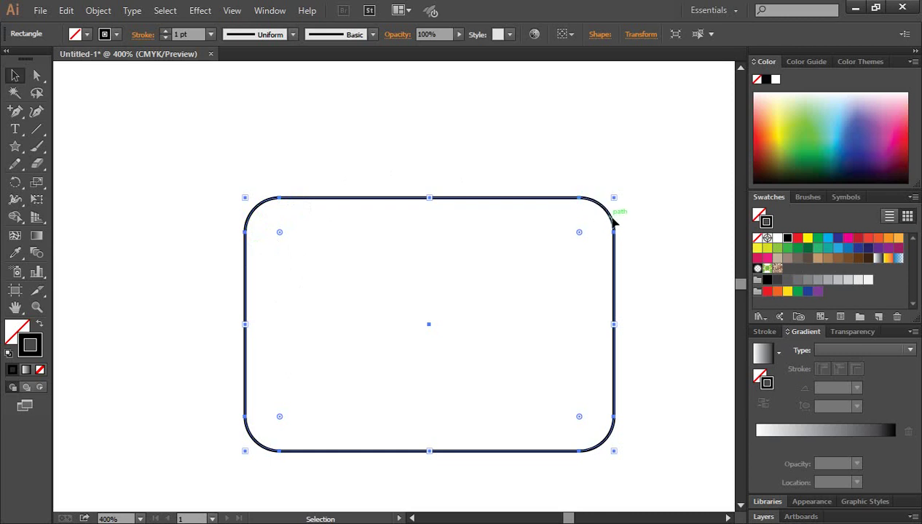
Step: Delete the rounded rectangle's top edge with its two corners, and likewise its bottom edge, using the Direct Selection tool
left_click(37, 77)
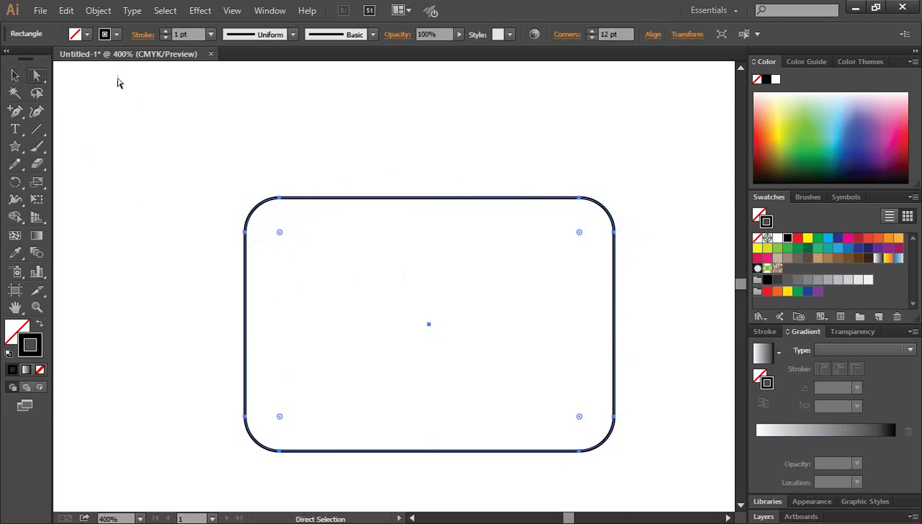
left_click_drag(240, 182, 628, 209)
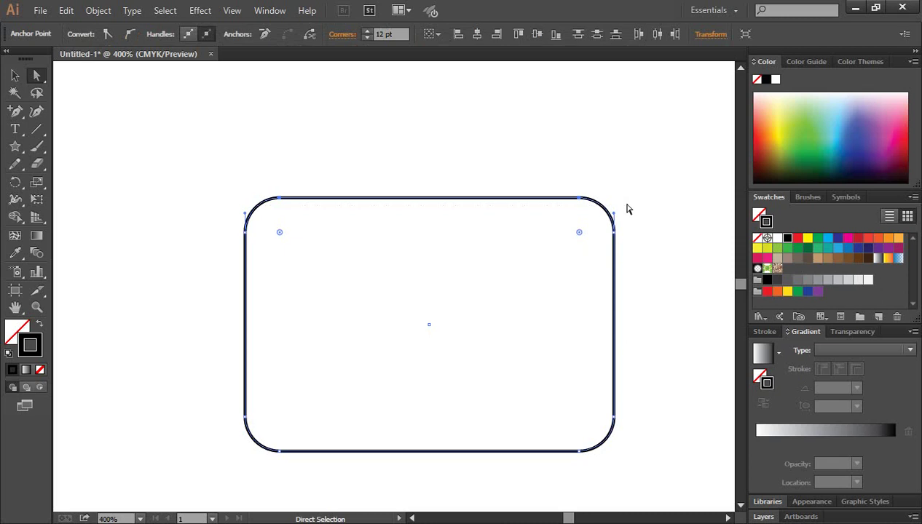
key("Delete")
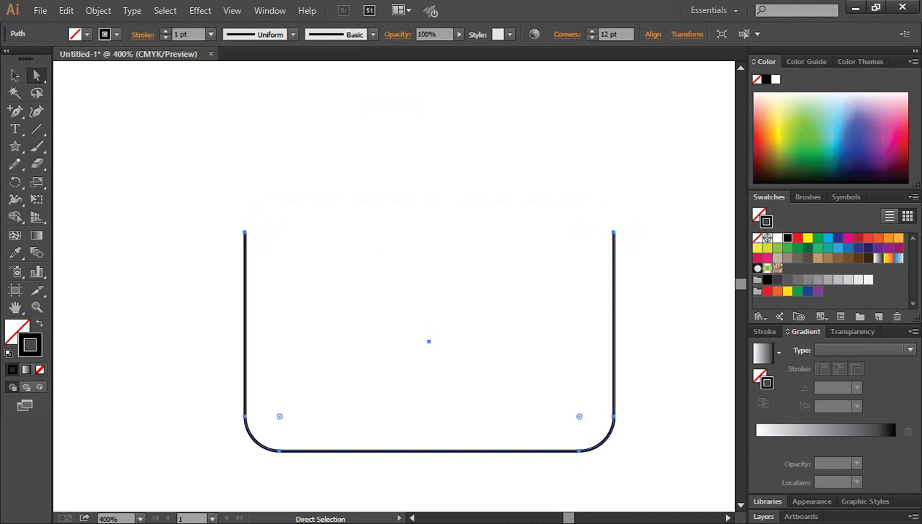
left_click_drag(596, 464, 272, 435)
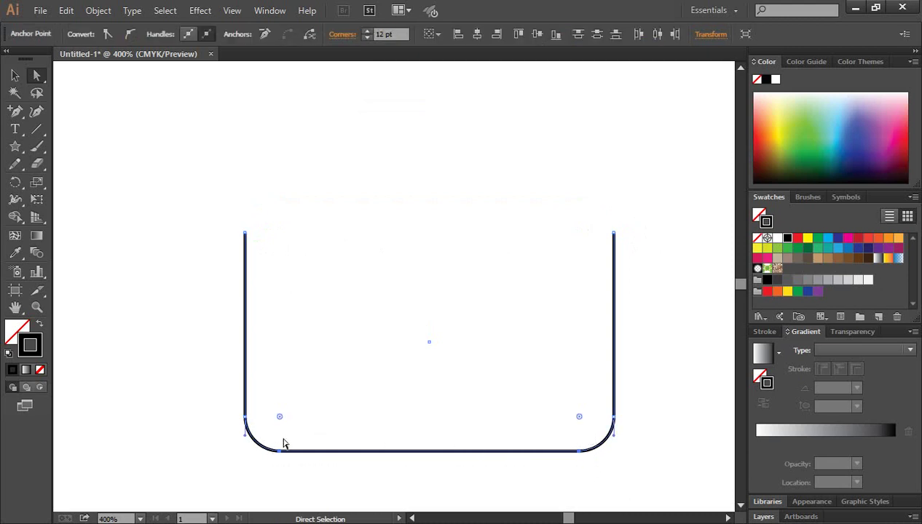
key("Delete")
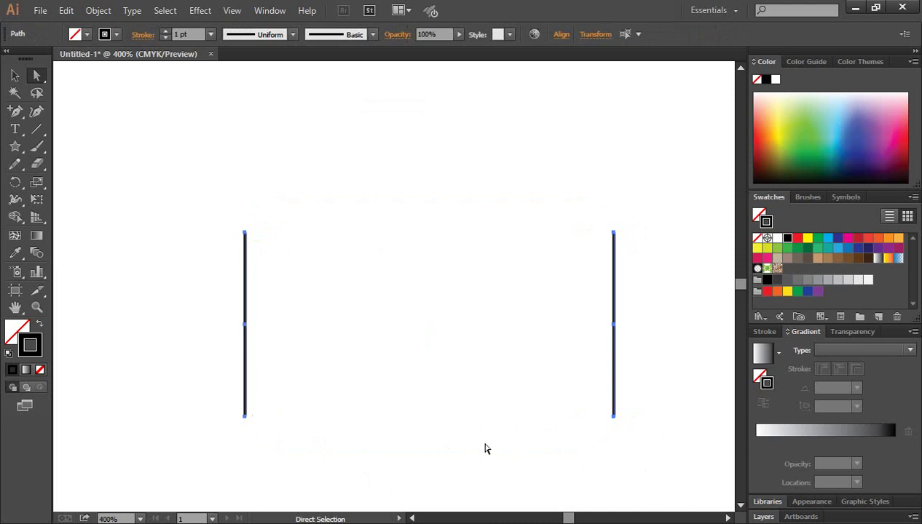
Step: Undo the deletion of the rounded rectangle's bottom and top parts, and deselect it
key("ctrl+z")
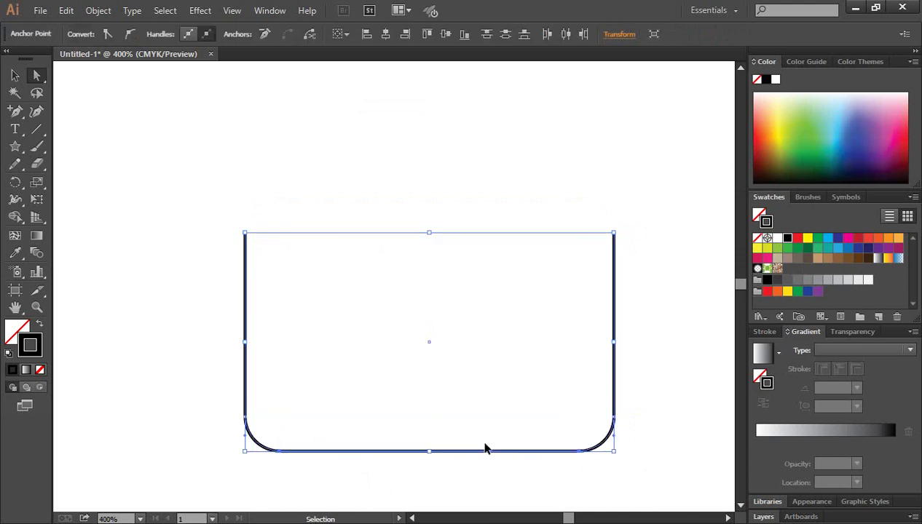
key("ctrl+z")
left_click(171, 209)
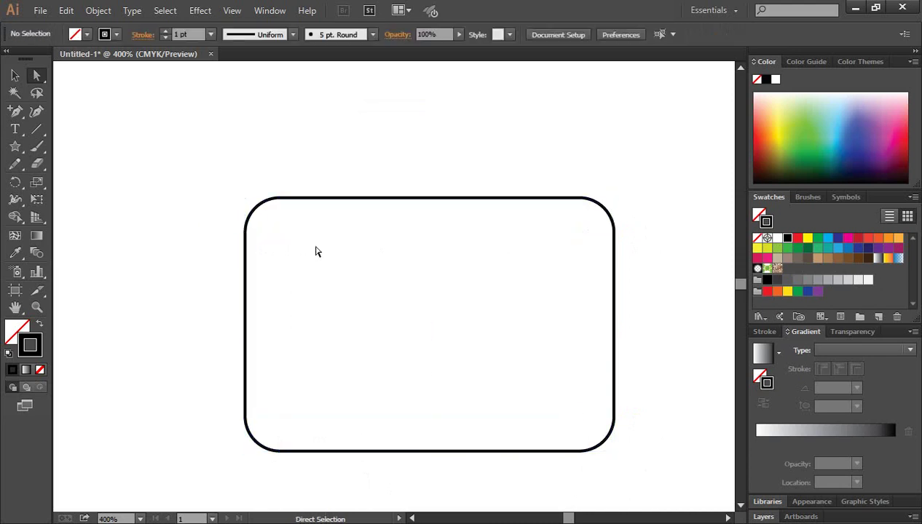
Step: Select the rounded rectangle with the Selection tool and switch to the Direct Selection tool with it selected
left_click(16, 93)
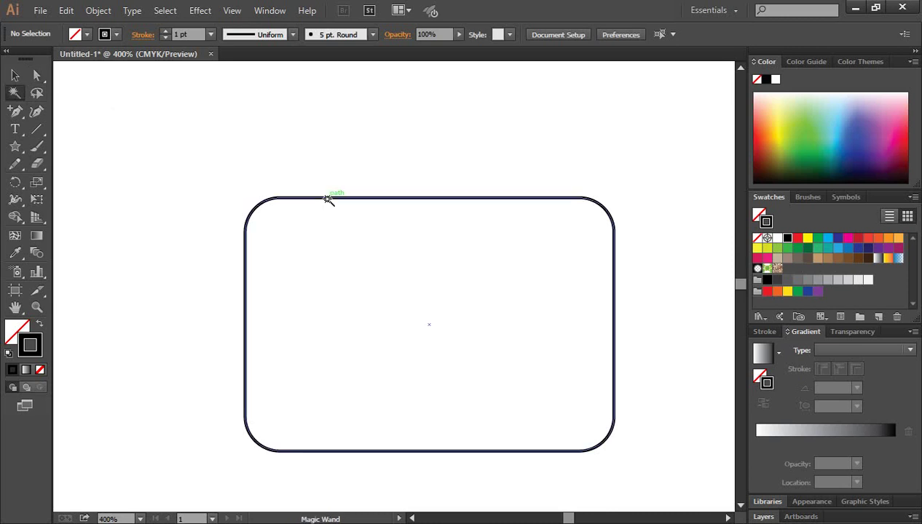
left_click(15, 75)
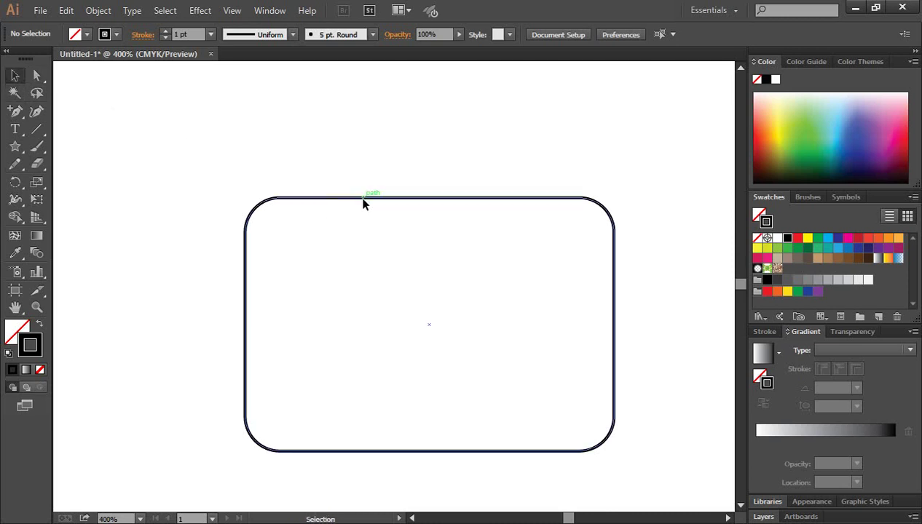
left_click(362, 198)
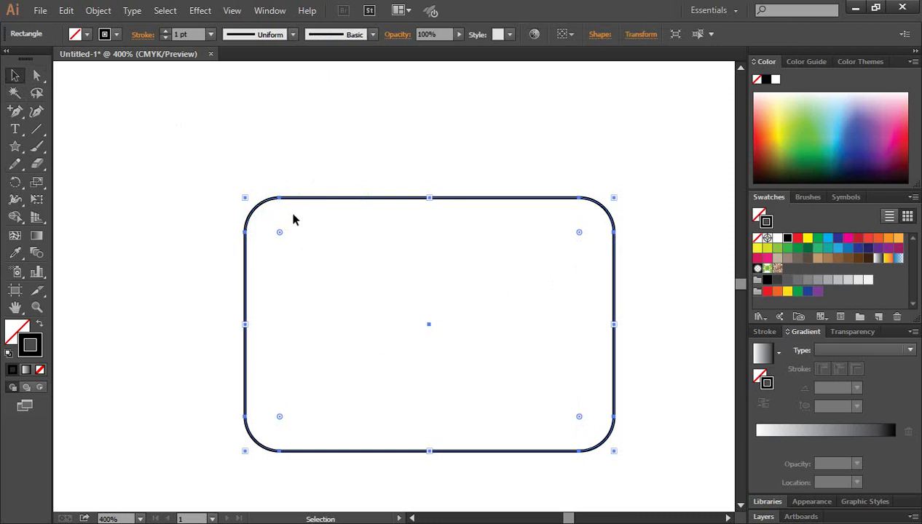
left_click(37, 76)
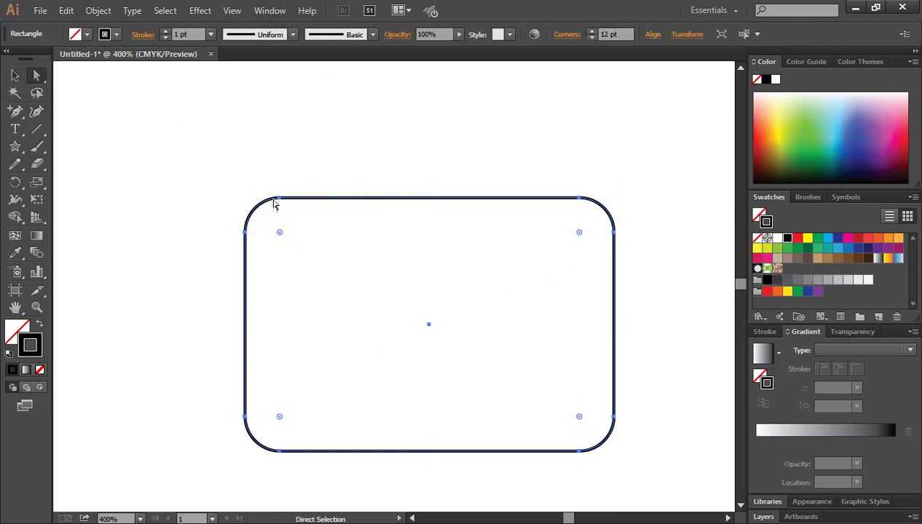
Step: Square off the rounded rectangle's top-left and bottom-right corners to a 0 pt radius using their live corner widgets
left_click_drag(222, 180, 191, 139)
left_click(191, 140)
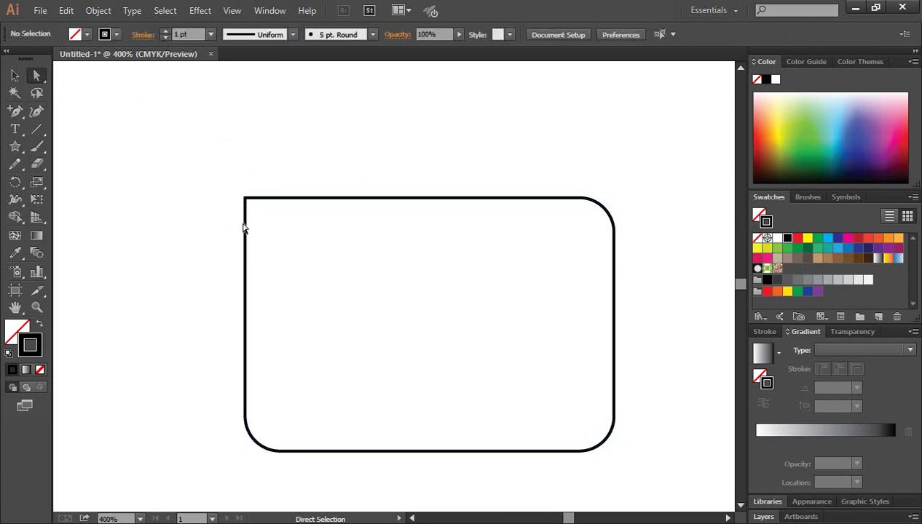
scroll(666, 454, "down", 1)
left_click_drag(665, 458, 525, 362)
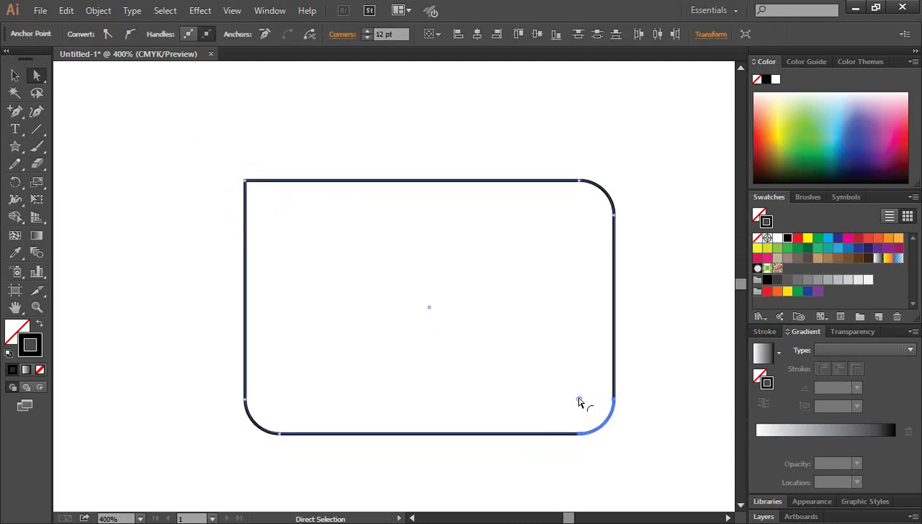
left_click_drag(581, 400, 683, 439)
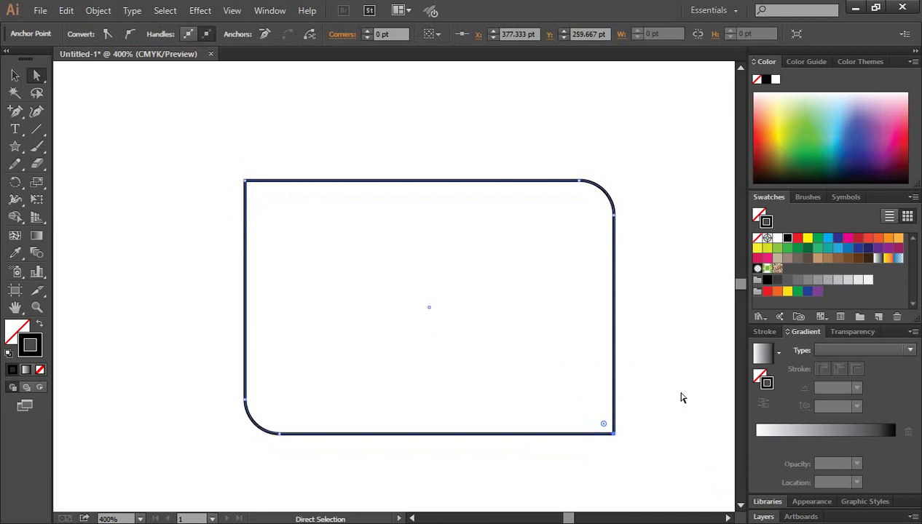
Step: Try rounding only the rectangle's bottom-left corner to 88 pt with the Direct Selection tool, and undo it
left_click_drag(207, 379, 295, 450)
left_click_drag(288, 403, 686, 292)
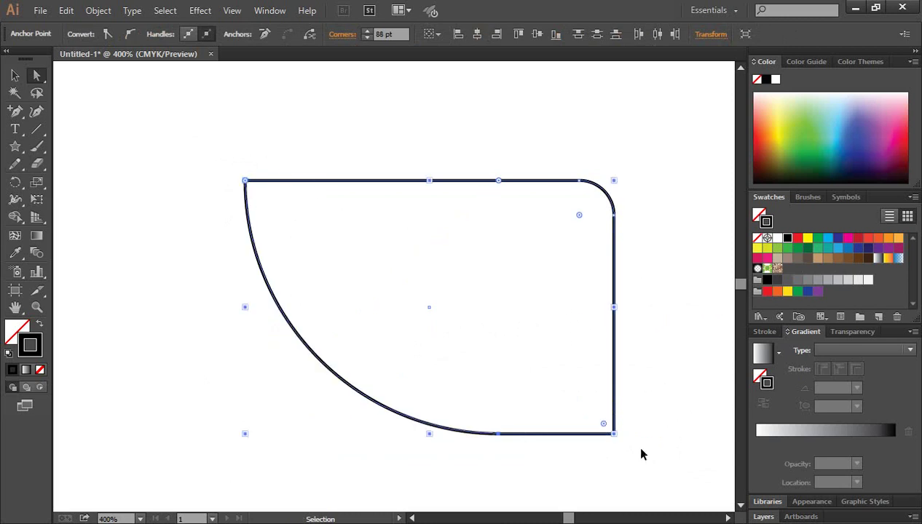
key("ctrl+z")
Step: Select the whole rectangle with the Selection tool and delete it
left_click(14, 75)
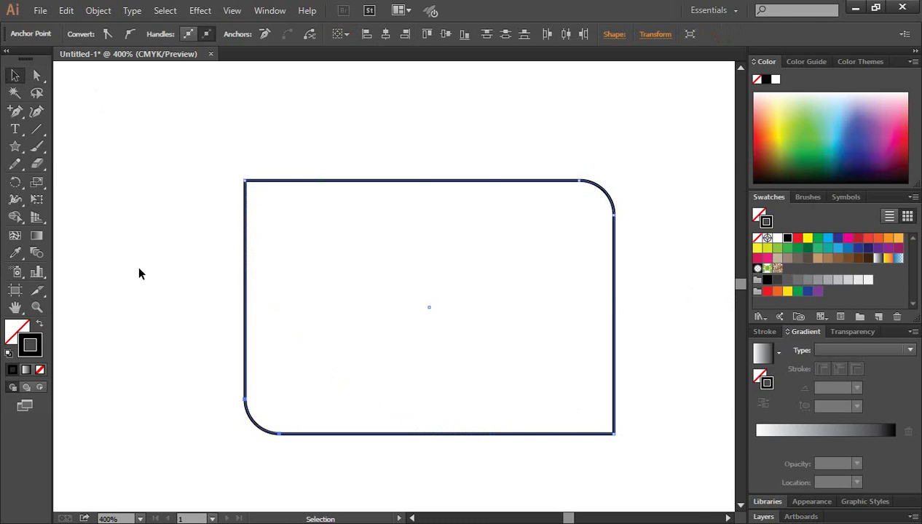
left_click(137, 271)
left_click_drag(266, 153, 318, 232)
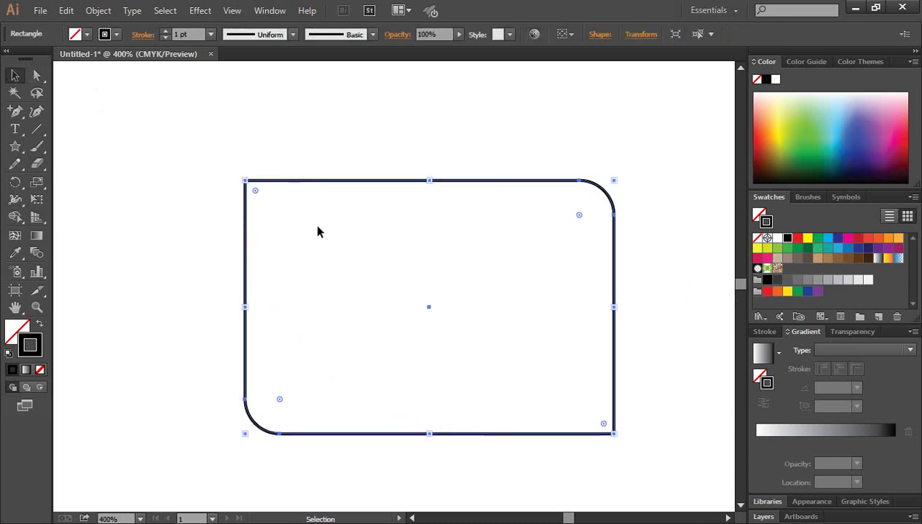
key("Delete")
Step: Select the whole circle with the Selection tool at 300% zoom
key("ctrl+minus")
key("ctrl+minus")
key("ctrl+minus")
key("ctrl+minus")
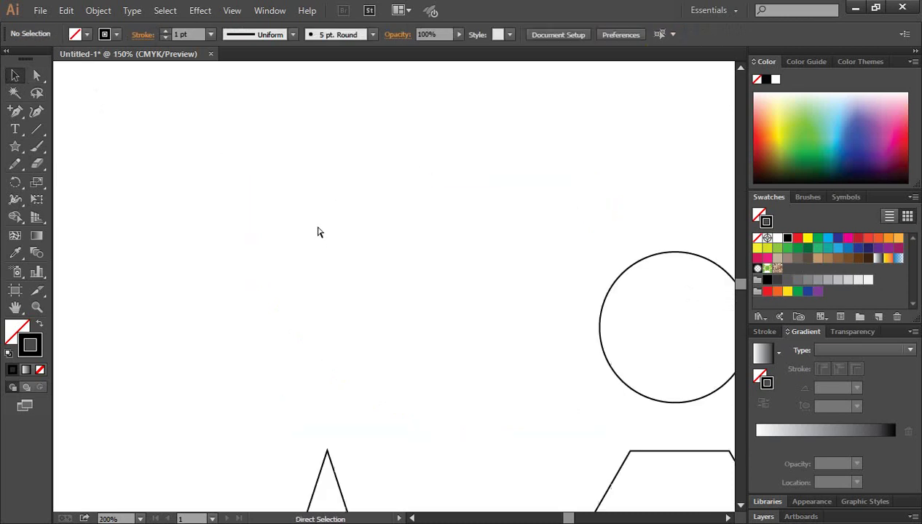
left_click(538, 316)
left_click(394, 276)
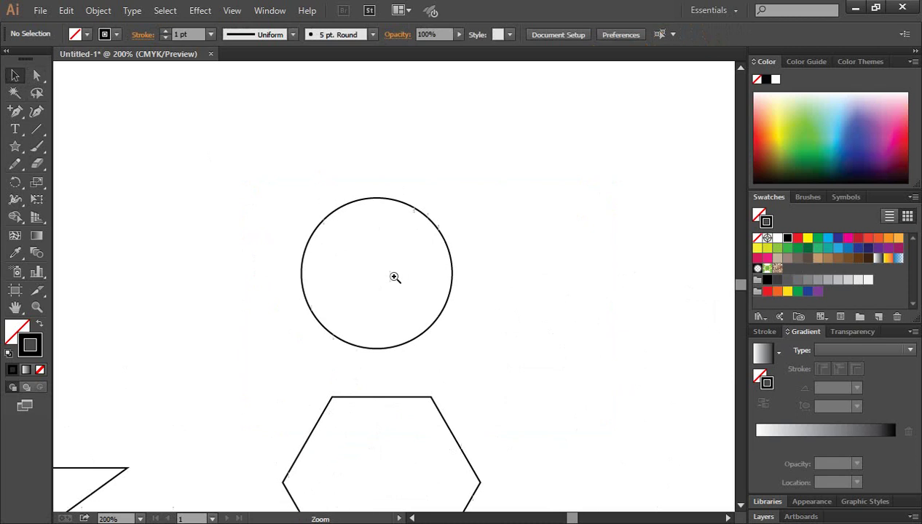
left_click(388, 273)
left_click_drag(377, 233, 449, 215)
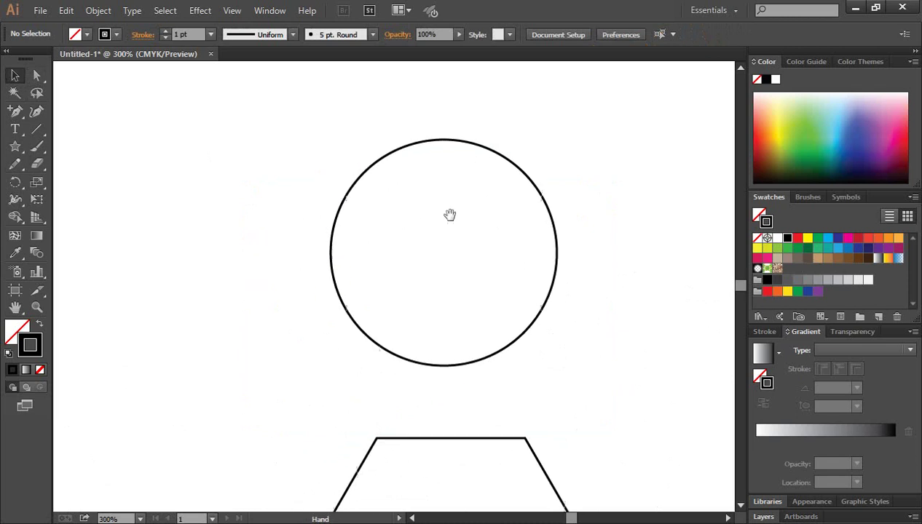
left_click(430, 142)
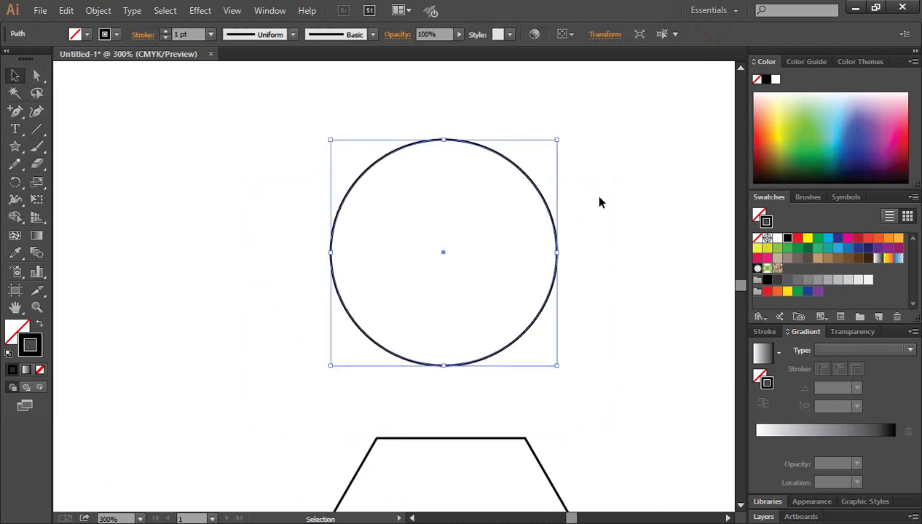
left_click(626, 222)
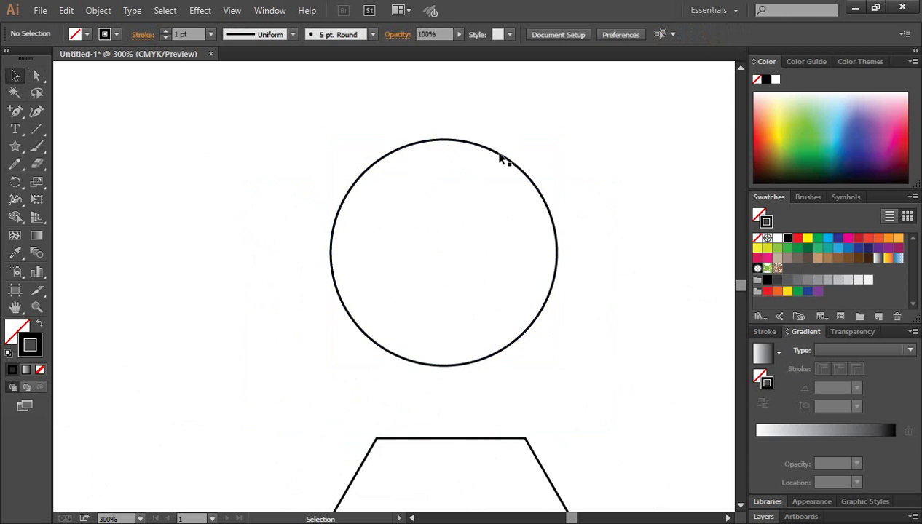
left_click(445, 140)
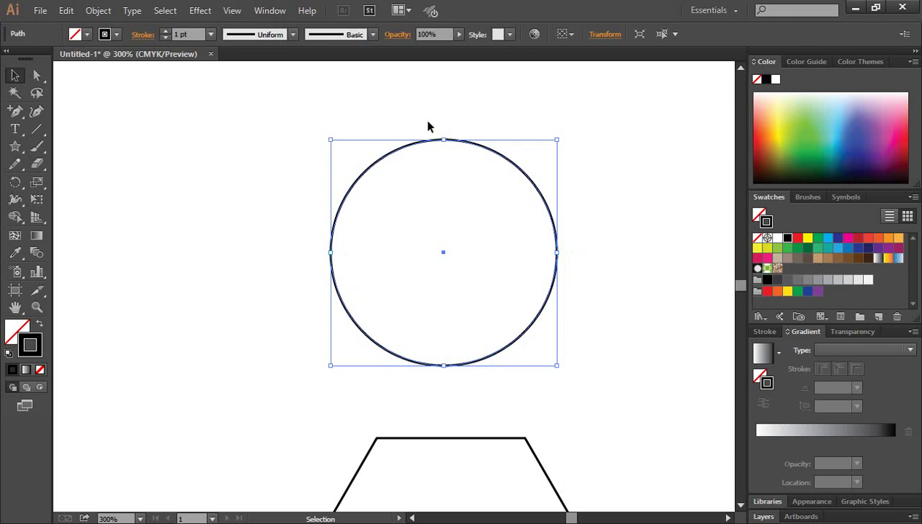
left_click_drag(428, 122, 467, 155)
left_click_drag(561, 244, 547, 212)
Step: Delete the circle's top anchor point using the Direct Selection tool, and undo the deletion
left_click(36, 75)
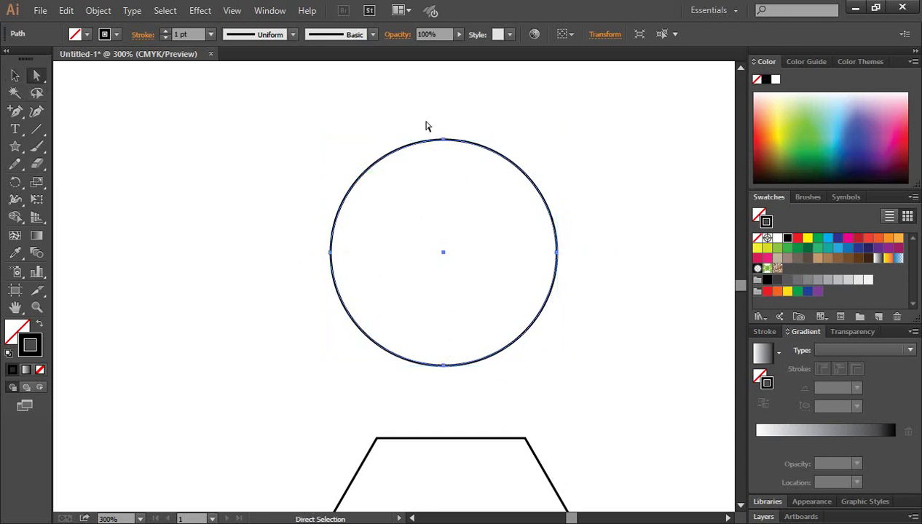
left_click_drag(426, 126, 454, 151)
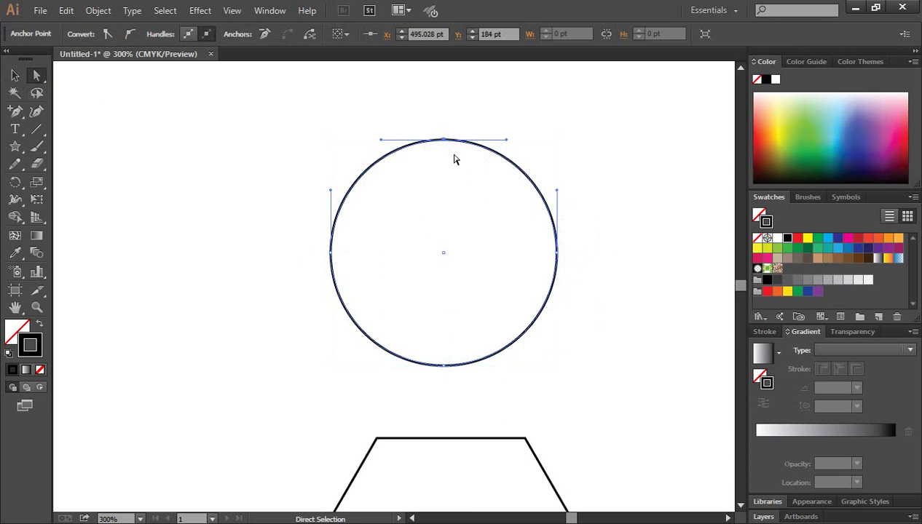
key("Delete")
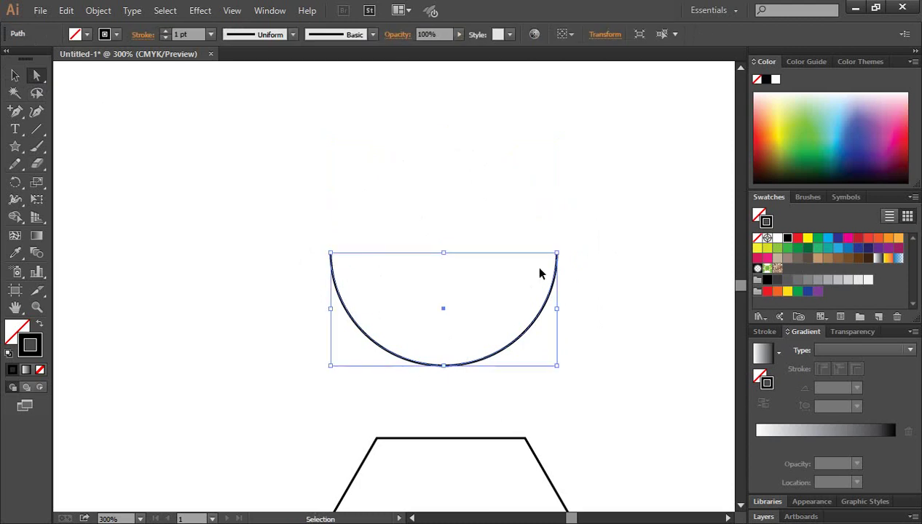
key("ctrl+z")
Step: Delete the circle's left anchor point to keep only the right half, and deselect the remaining arc
left_click(308, 255)
left_click_drag(308, 254, 354, 290)
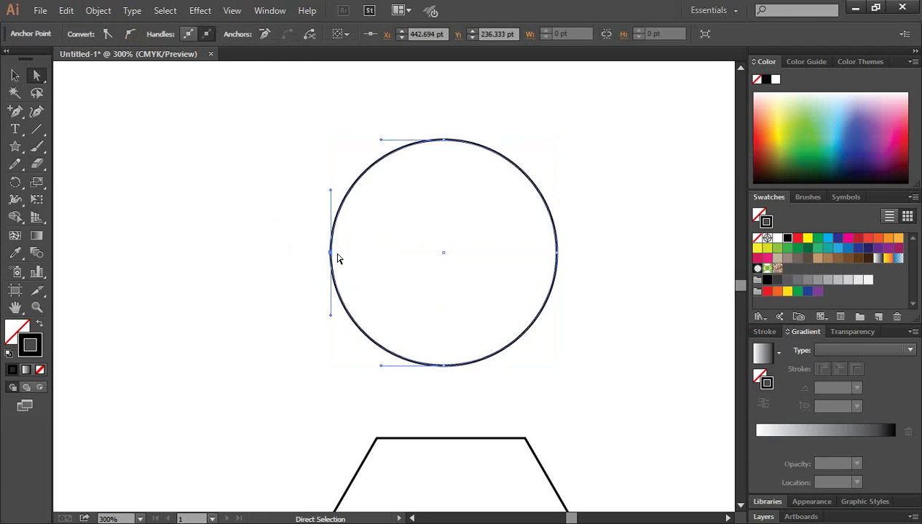
key("Delete")
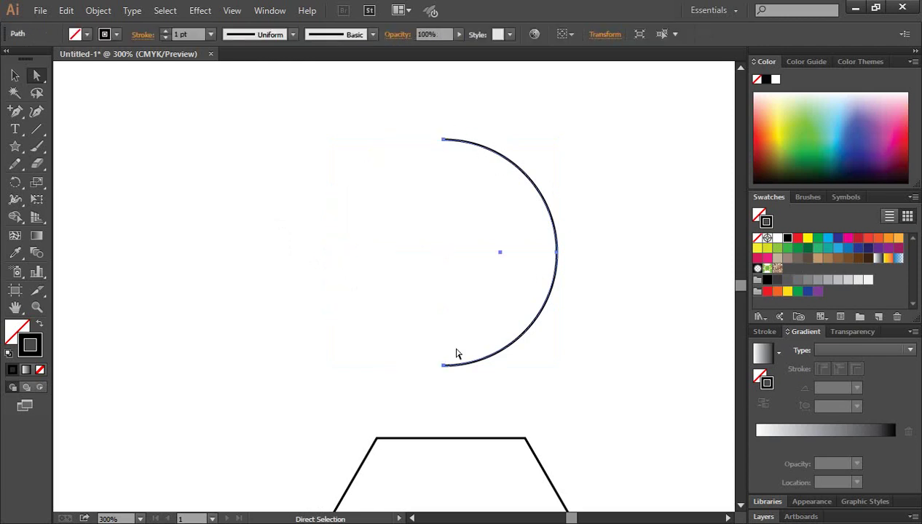
left_click(14, 75)
left_click(302, 245)
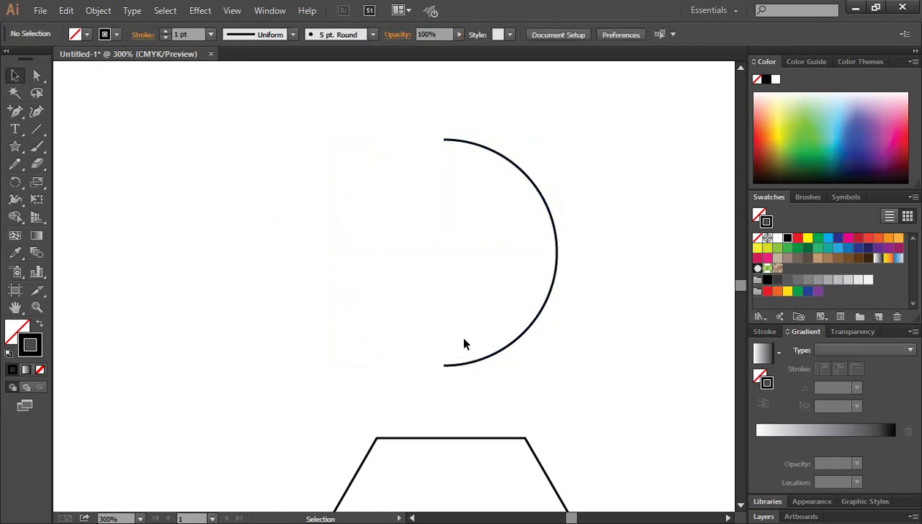
Step: Draw a curved path about 105 pt tall beside the half circle's open ends with the Pen tool, and deselect it
left_click(38, 75)
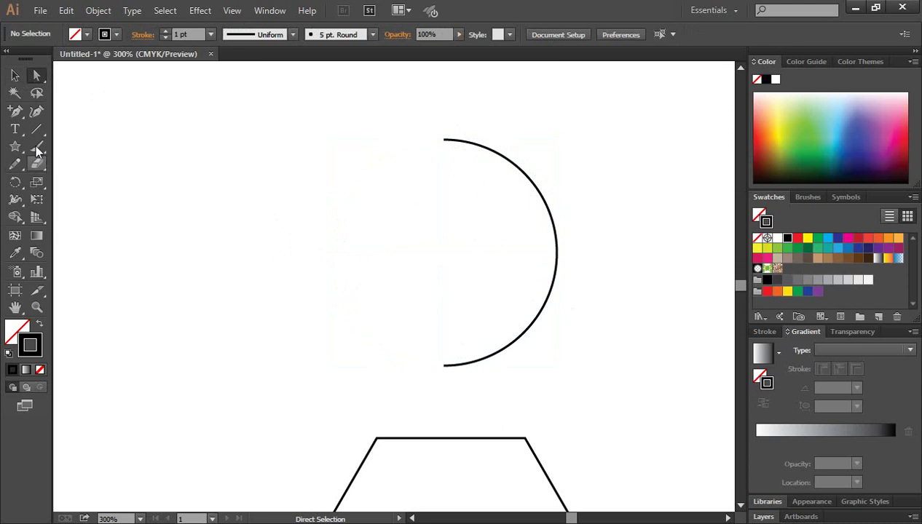
left_click_drag(16, 111, 48, 115)
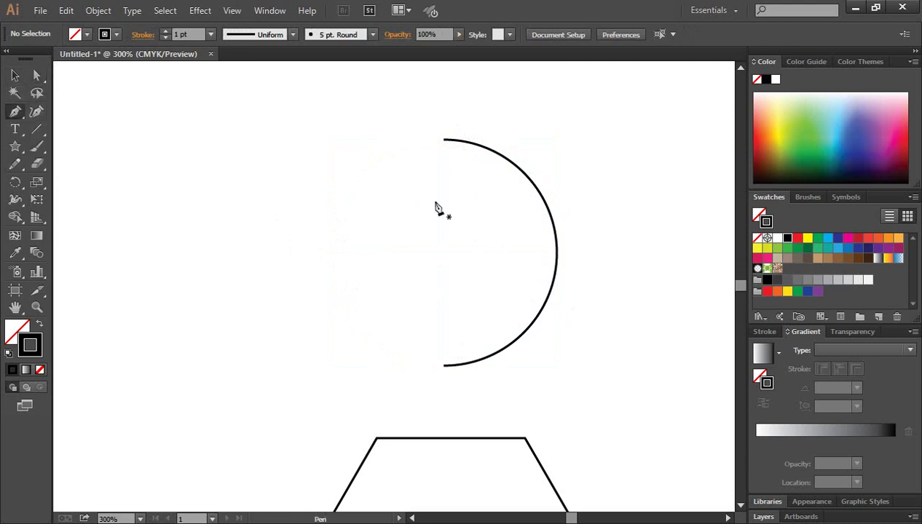
left_click(425, 139)
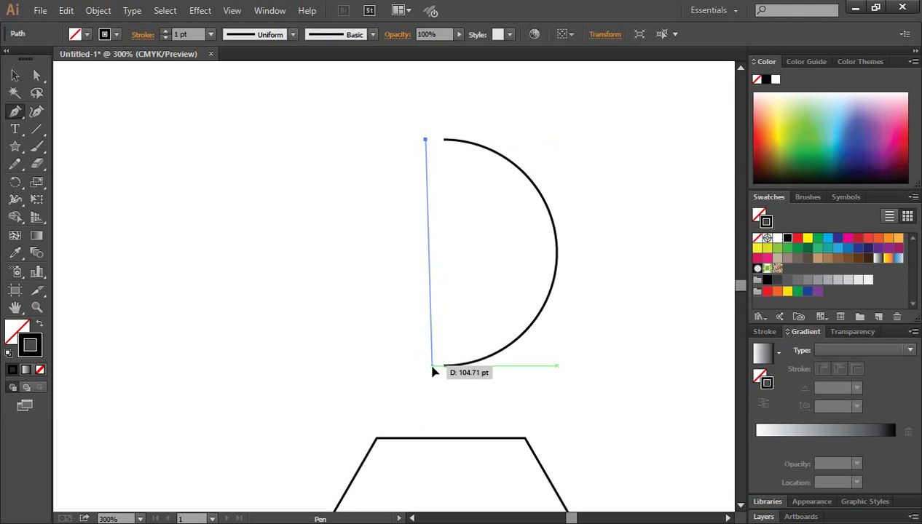
mouse_move(432, 368)
left_mouse_down()
mouse_move(301, 408)
mouse_move(251, 466)
mouse_move(231, 450)
left_mouse_up()
key("ctrl")
left_click(245, 276)
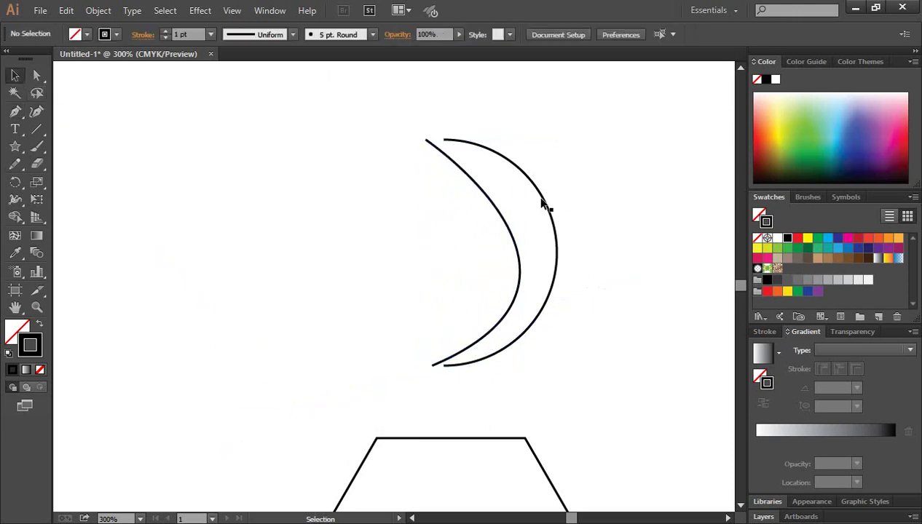
Step: Delete the curved path with the Selection tool, and undo back to the complete circle
left_click(477, 188)
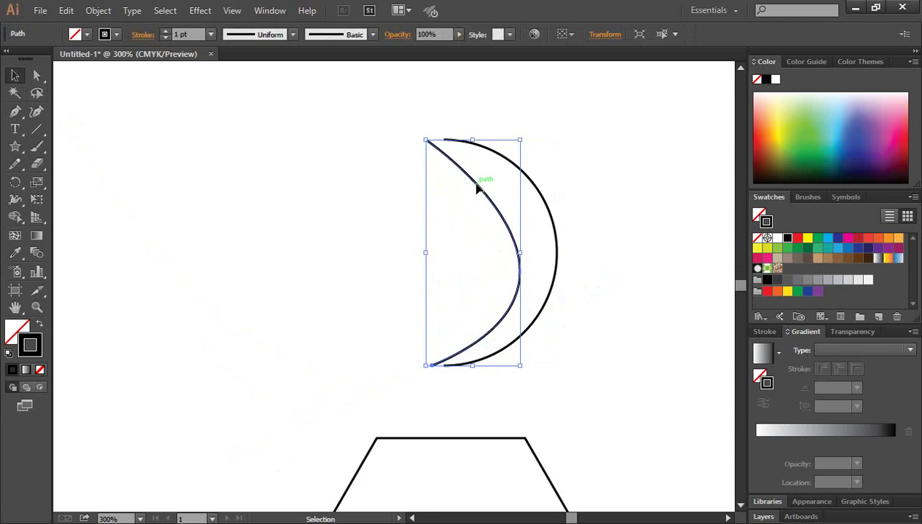
key("Delete")
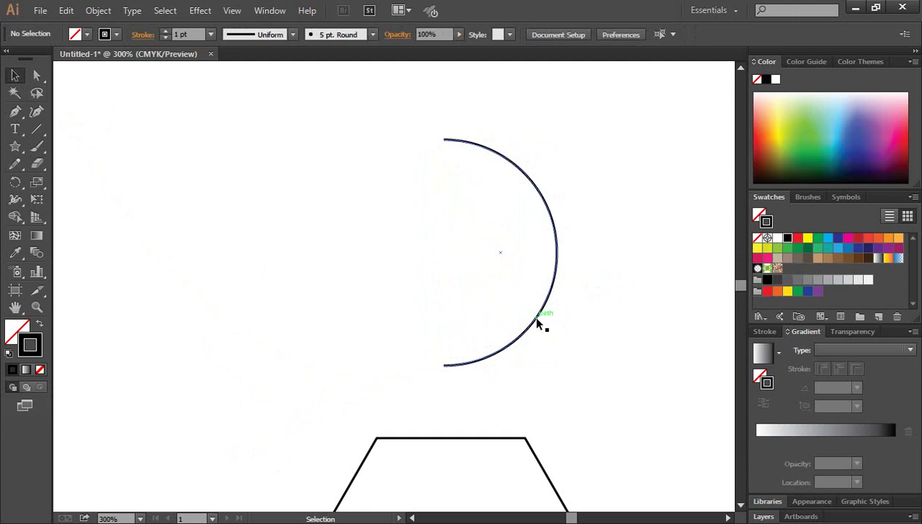
key("ctrl+z")
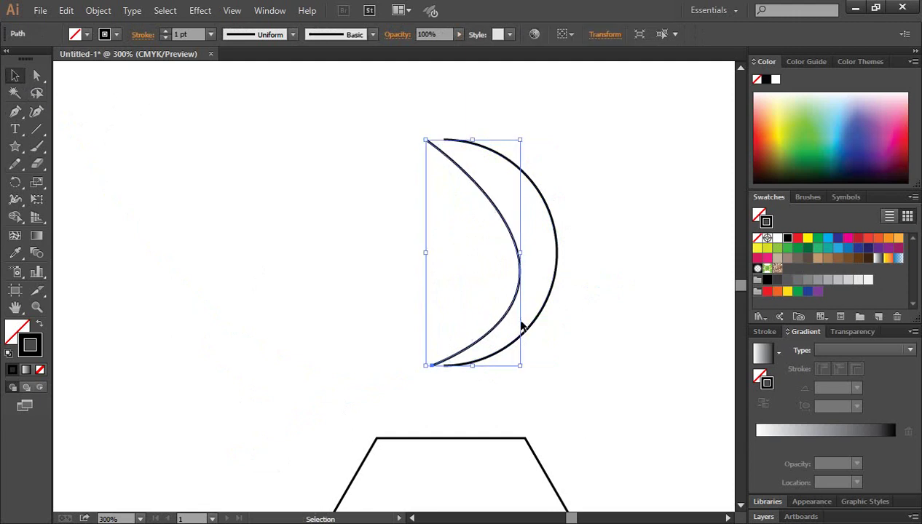
key("ctrl+z")
key("ctrl+z")
key("ctrl+z")
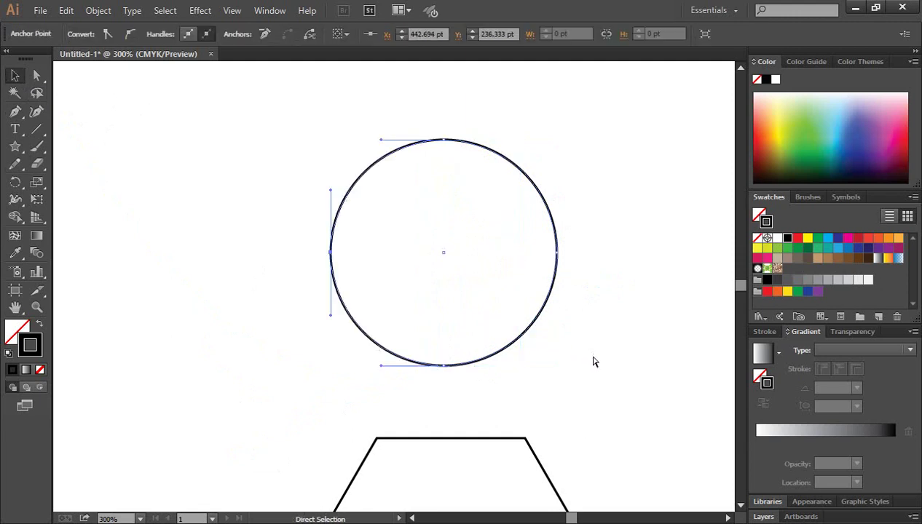
Step: Delete the circle's bottom anchor point using the Direct Selection tool, and undo the deletion
left_click(37, 75)
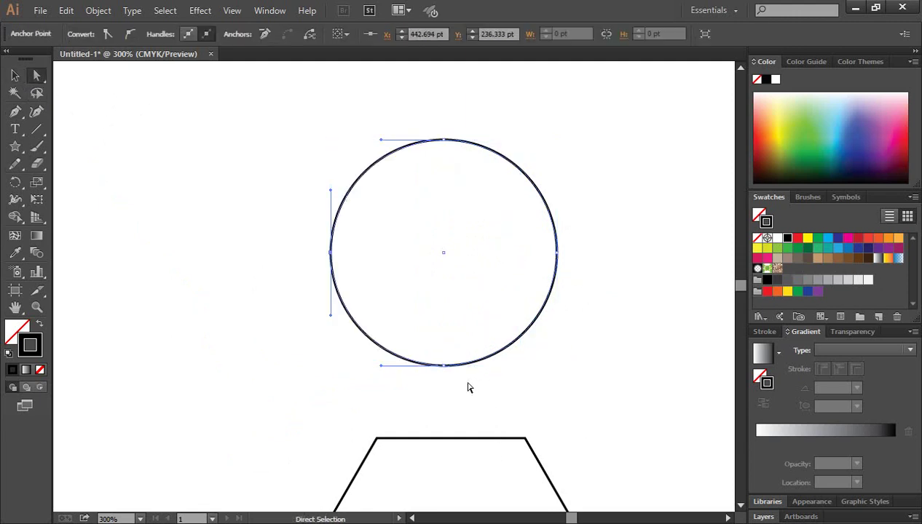
left_click_drag(488, 402, 426, 356)
key("Delete")
key("ctrl+z")
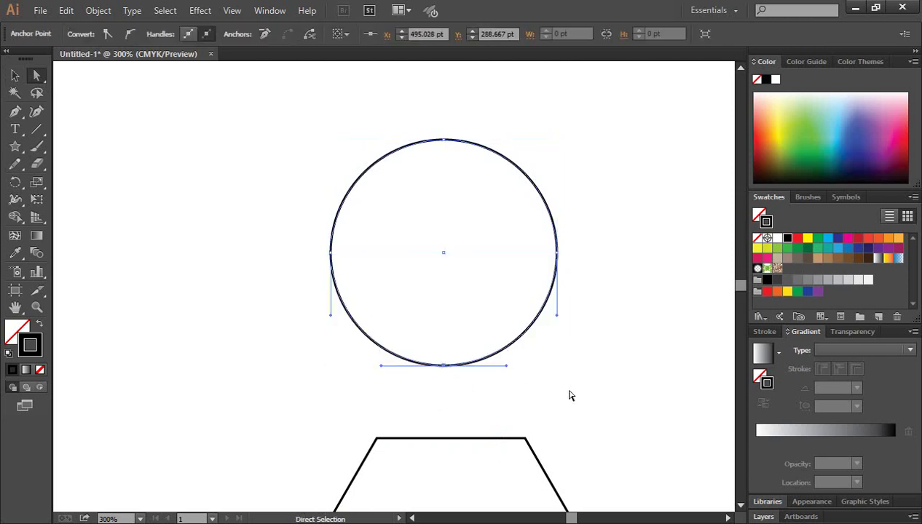
Step: Reshape the circle into a rounded triangular form by pulling the upper handles of its side anchor points outward and up, and deselect it
left_click(446, 139)
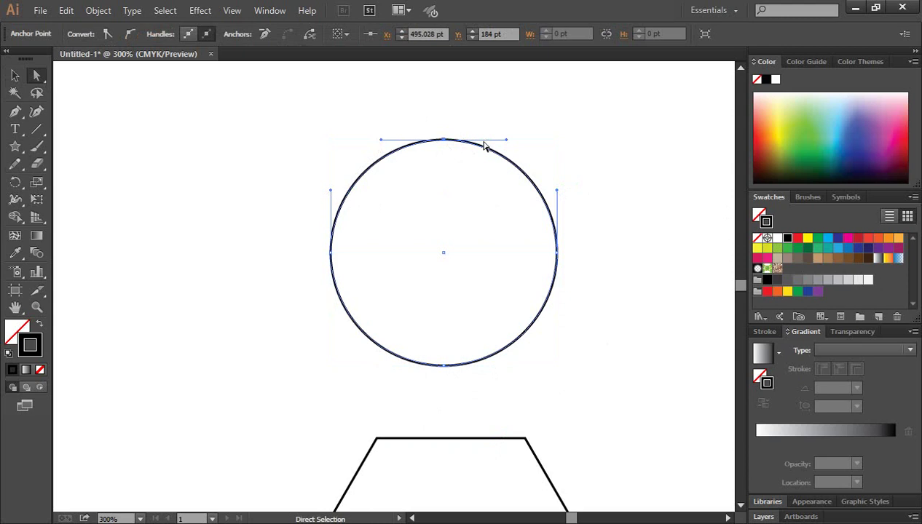
scroll(554, 291, "up", 1)
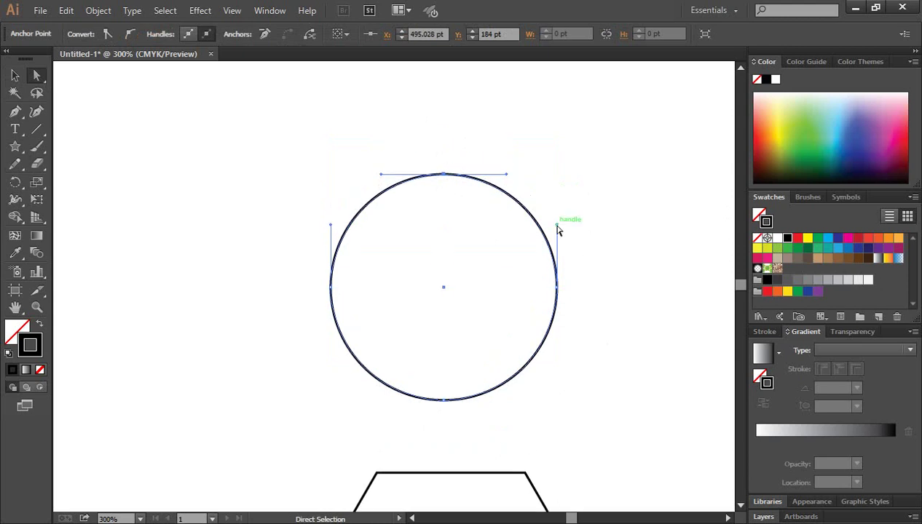
left_click_drag(556, 226, 695, 107)
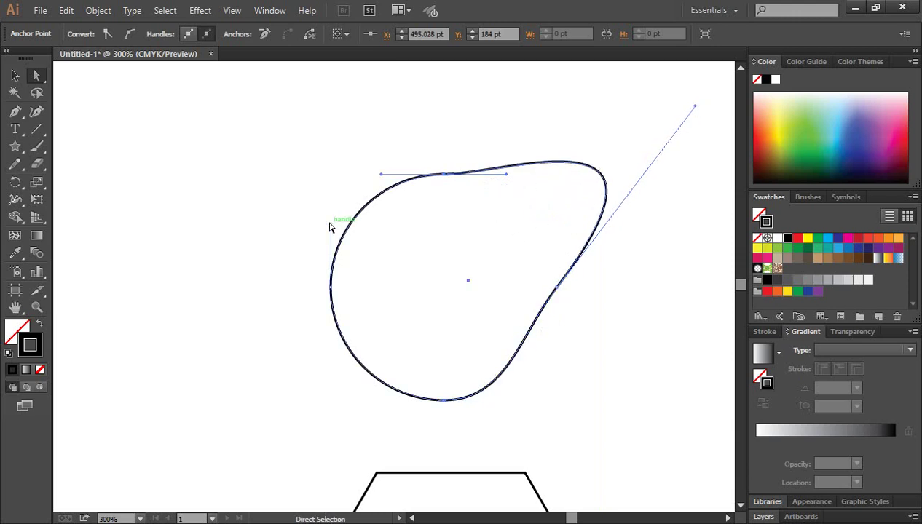
left_click_drag(331, 226, 182, 116)
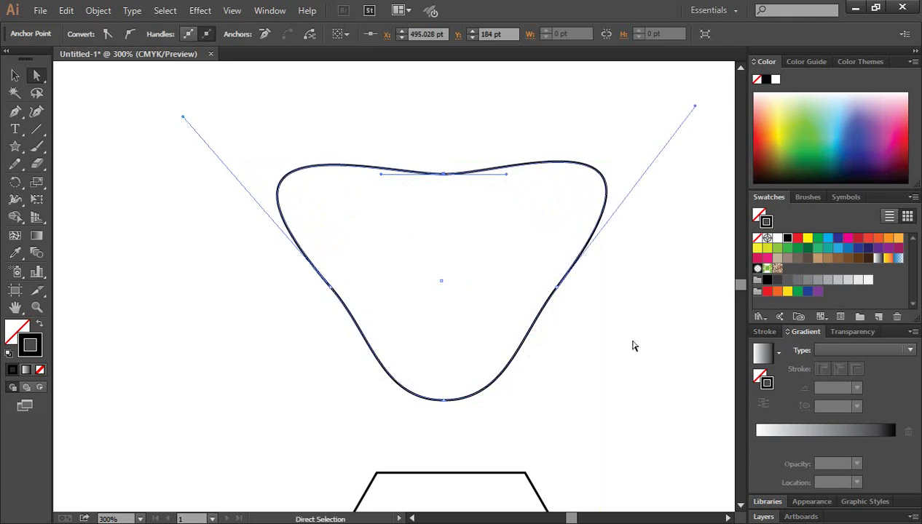
left_click(14, 75)
left_click(144, 279)
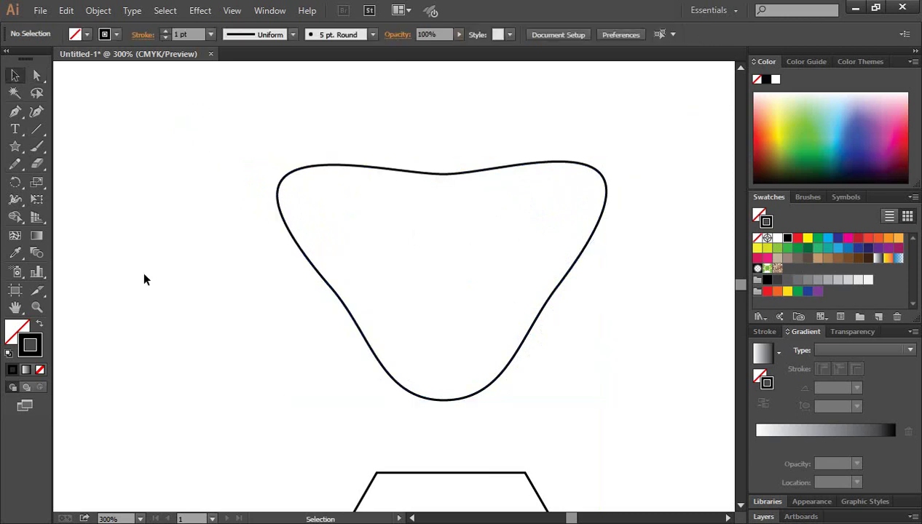
Step: Undo both handle adjustments to restore the original circle
key("ctrl+z")
key("ctrl+z")
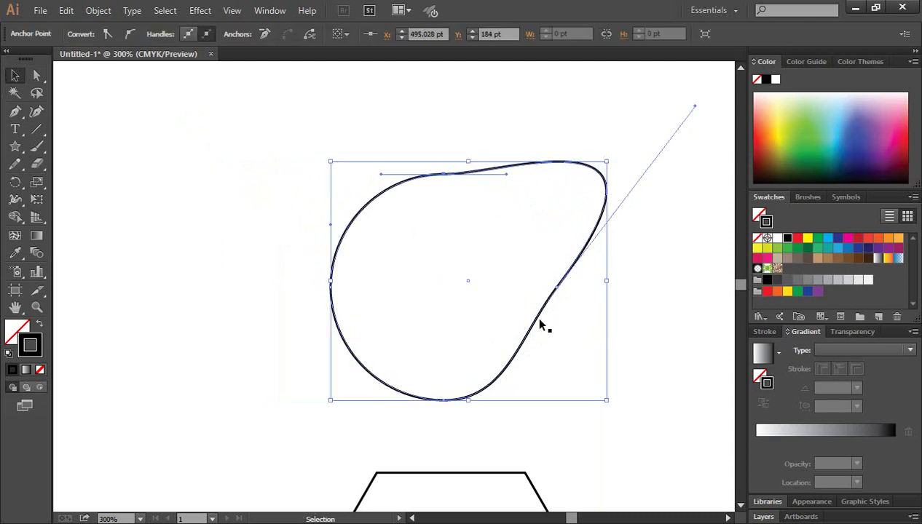
key("ctrl+z")
key("ctrl+z")
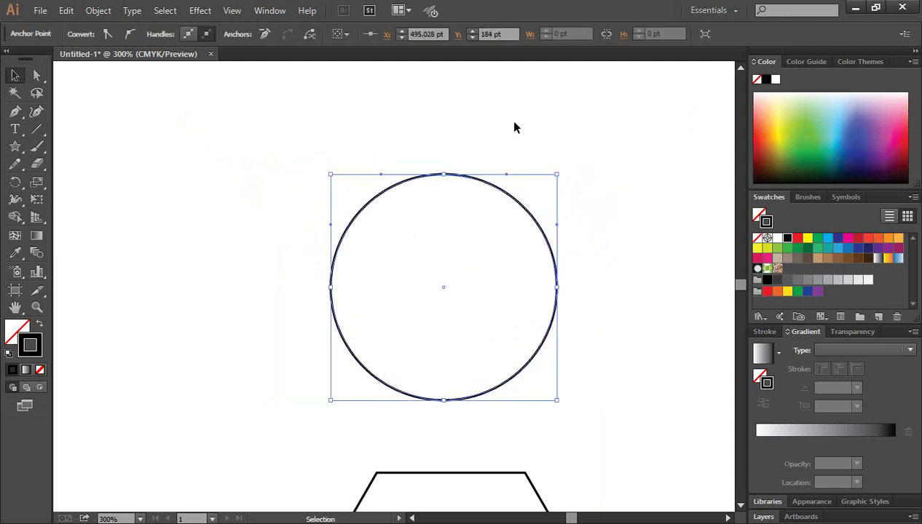
Step: Move the circle's top anchor point straight down to Y 218 pt using the Direct Selection tool
left_click(419, 167)
left_click(422, 177)
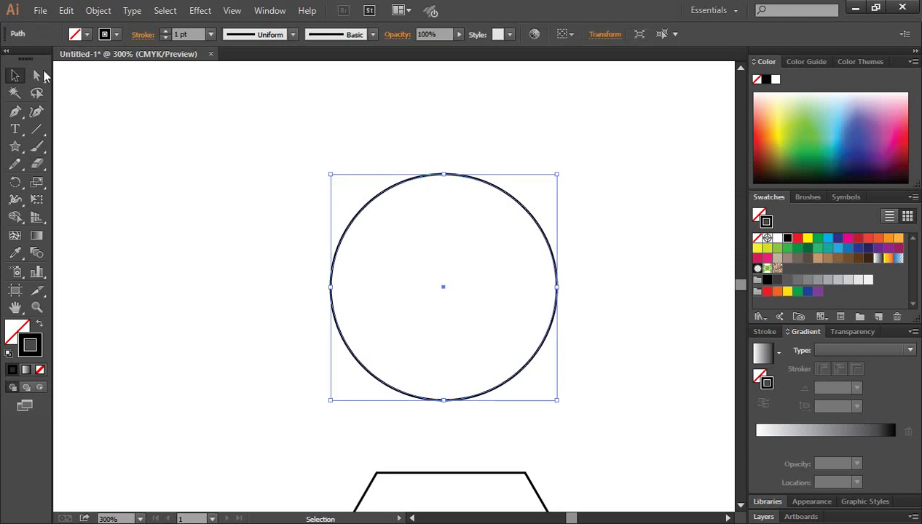
left_click(36, 78)
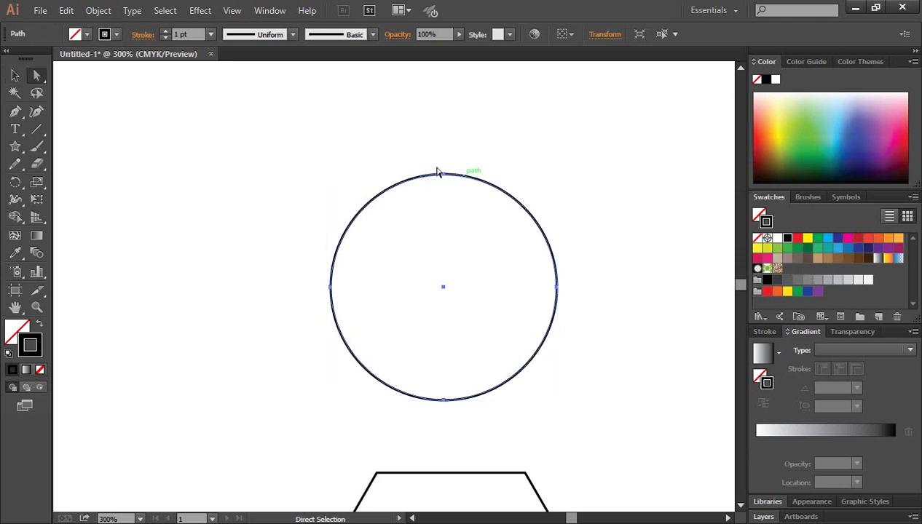
left_click_drag(424, 154, 453, 192)
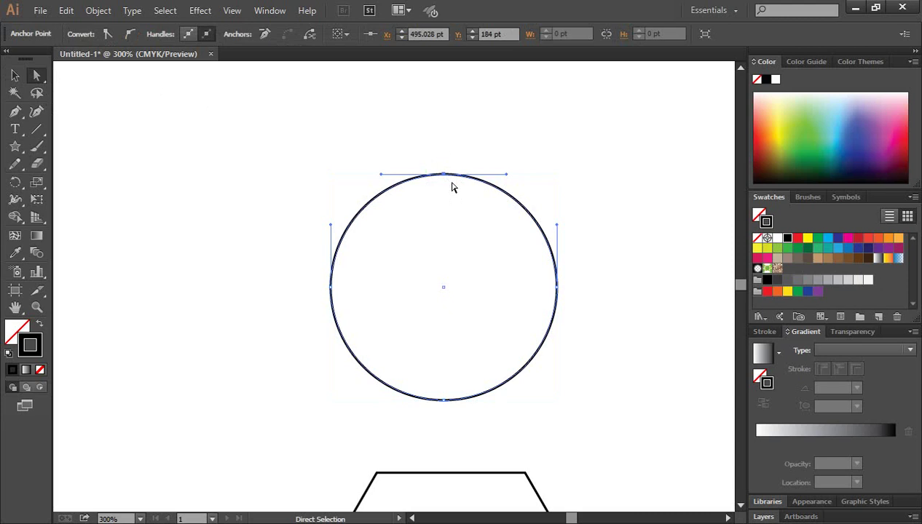
key("Down")
key("Down")
key("Down")
key("Down")
key("Down")
key("Down")
key("Down")
key("Down")
key("Down")
key("Down")
key("Down")
key("Down")
key("Down")
key("Down")
key("Down")
key("Down")
key("Down")
key("Down")
key("Down")
key("Down")
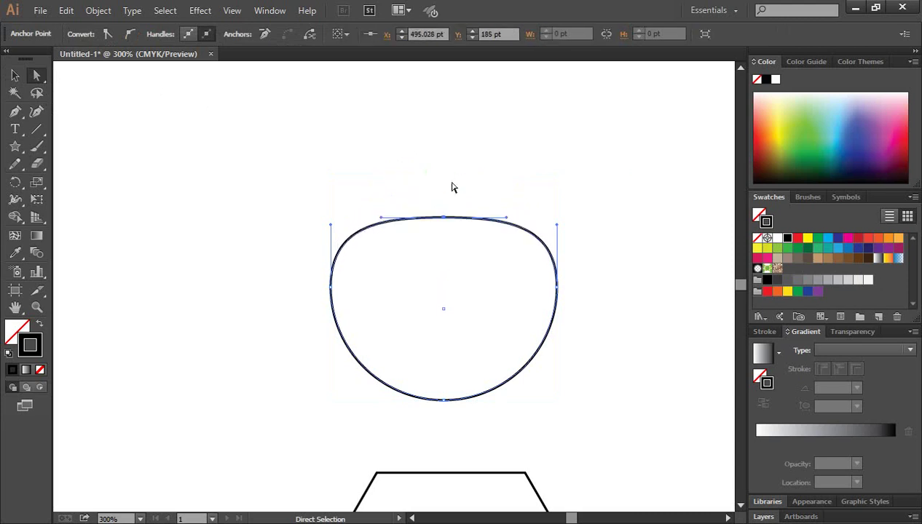
key("Down")
key("Down")
key("Down")
key("Down")
key("Down")
key("Down")
key("Down")
key("Down")
key("Down")
key("Down")
key("Down")
key("Down")
key("Down")
key("Down")
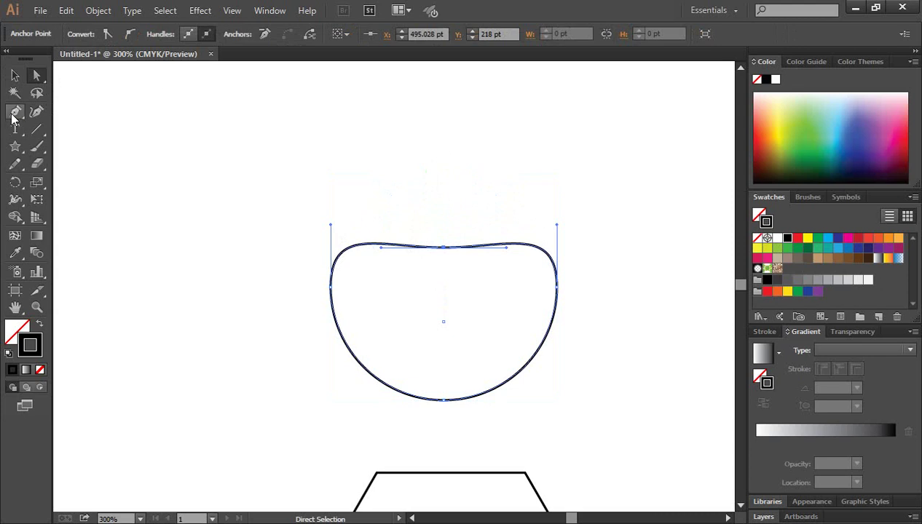
Step: Convert the shape's bottom anchor point into a sharp corner, and raise both handles of the top center anchor independently to form heart lobes
left_click_drag(13, 113, 87, 166)
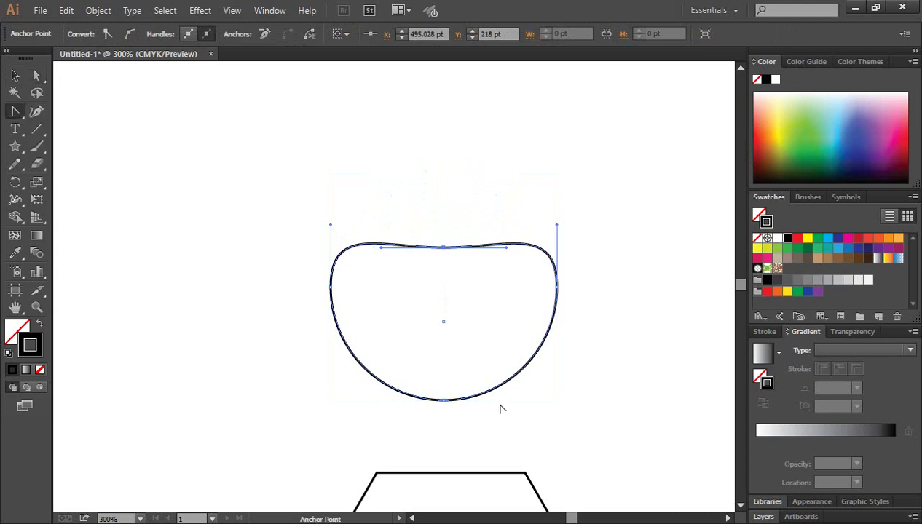
left_click(443, 400)
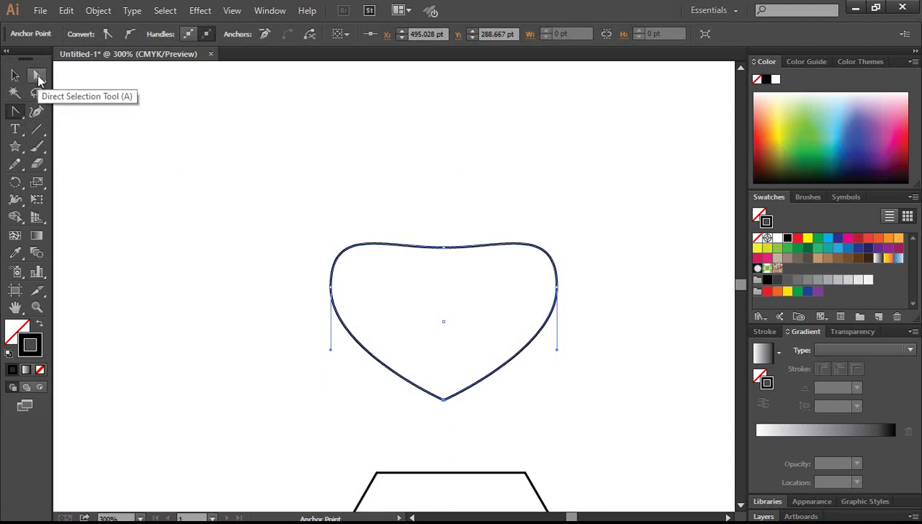
left_click(38, 78)
left_click_drag(411, 211, 462, 289)
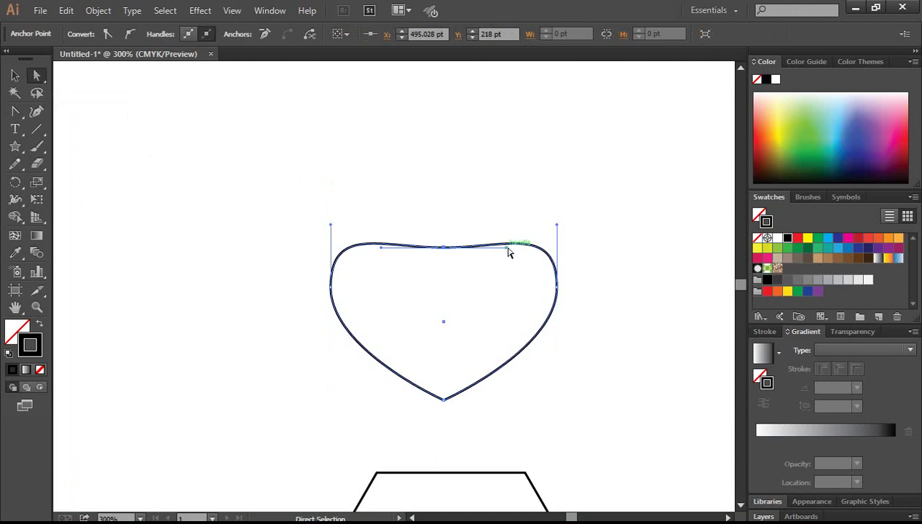
left_click_drag(507, 249, 511, 177)
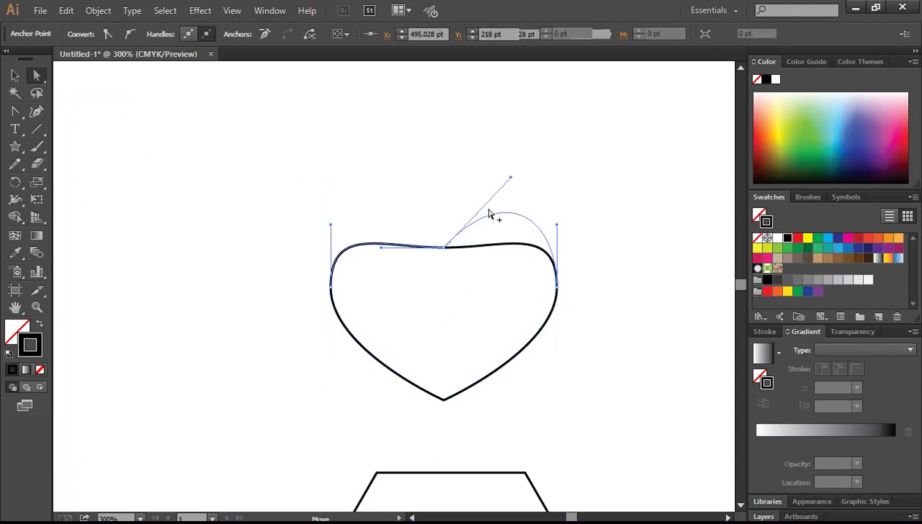
left_click_drag(381, 252, 394, 190)
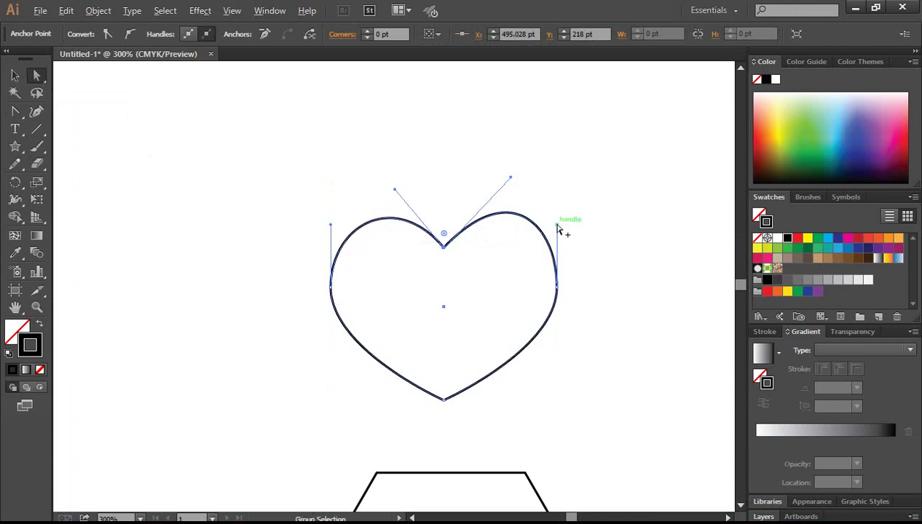
Step: Pull the upper handles of the heart's side anchors slightly outward, and lower both handles of the top center anchor a little
left_click_drag(558, 227, 567, 229)
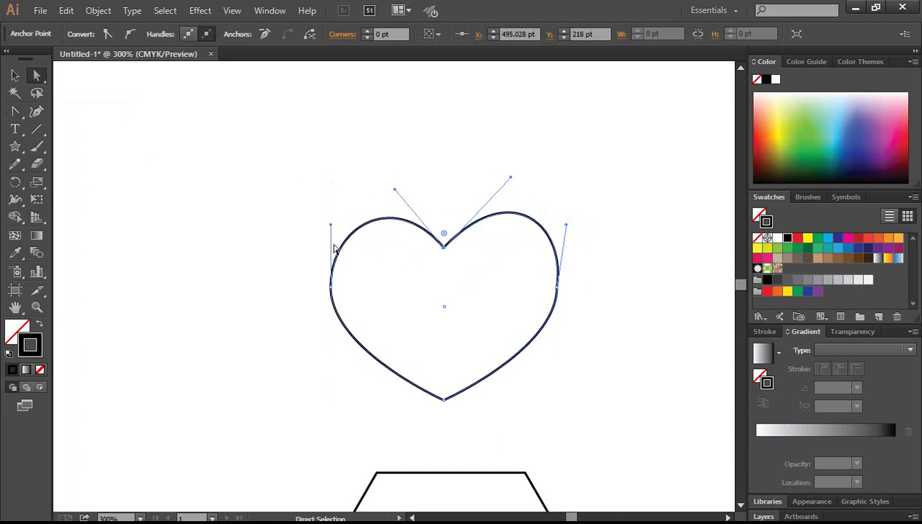
left_click_drag(327, 229, 317, 228)
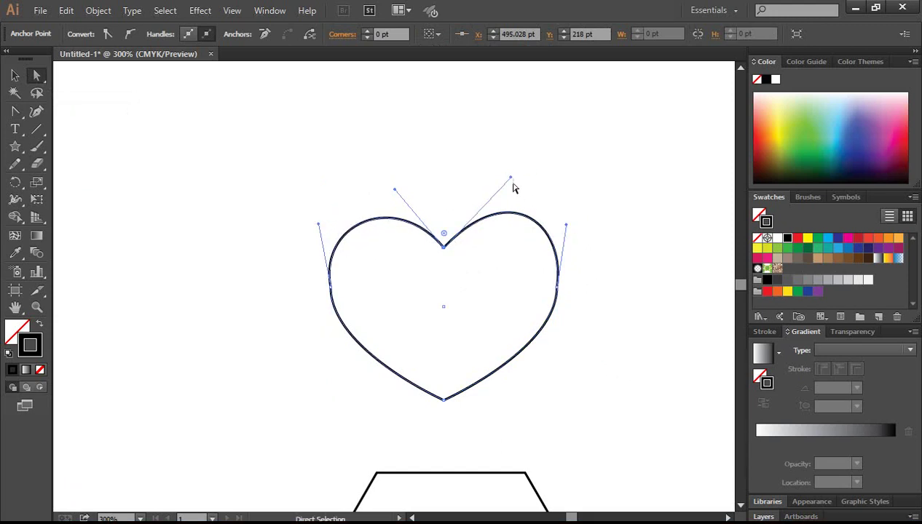
left_click_drag(511, 178, 512, 183)
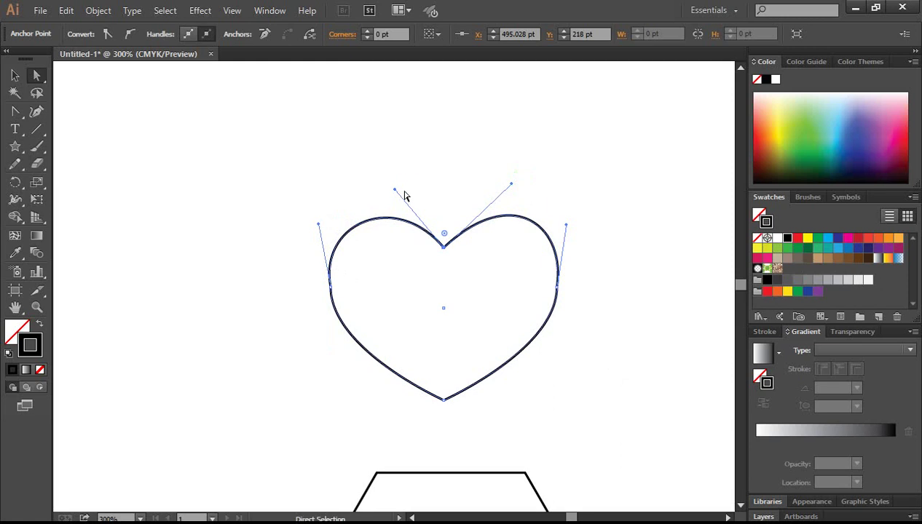
left_click_drag(394, 191, 391, 194)
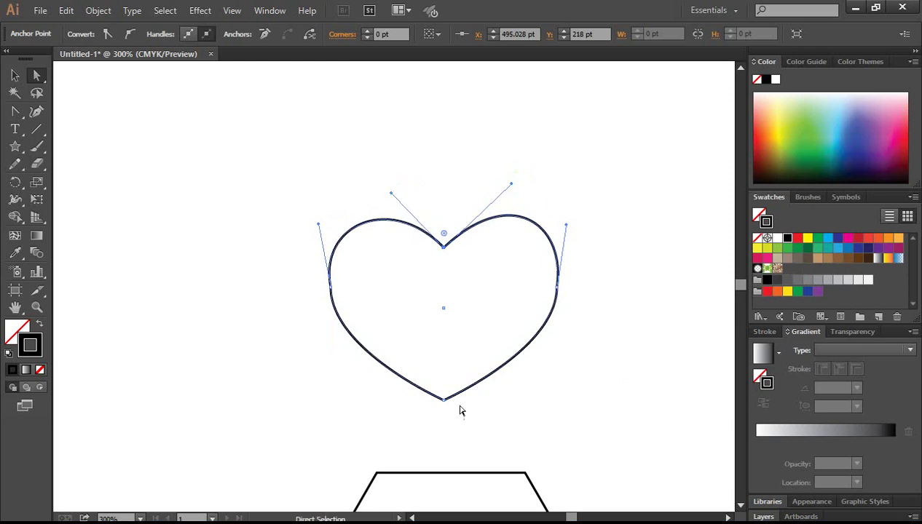
Step: Nudge the heart's bottom anchor point slightly downward to lengthen the tip, and deselect the shape
scroll(470, 409, "down", 1)
left_click_drag(465, 395, 436, 366)
key("Down")
key("Down")
key("Down")
key("Down")
key("Down")
key("Down")
key("Down")
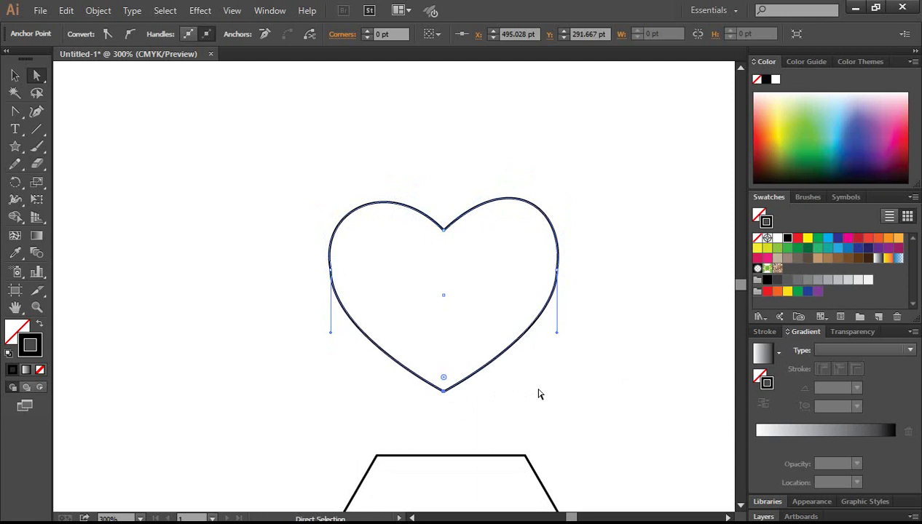
left_click(548, 391)
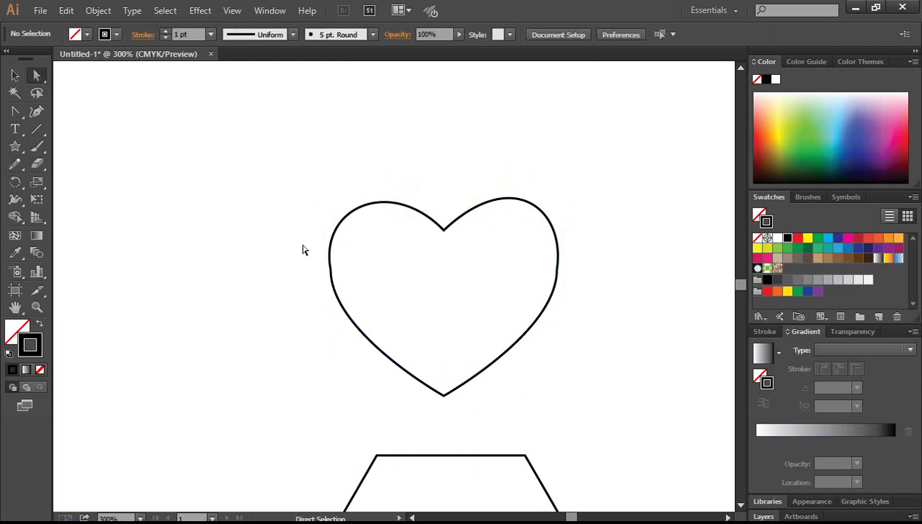
Step: Move the whole heart up and to the left with the Selection tool, and delete it
scroll(314, 242, "down", 1)
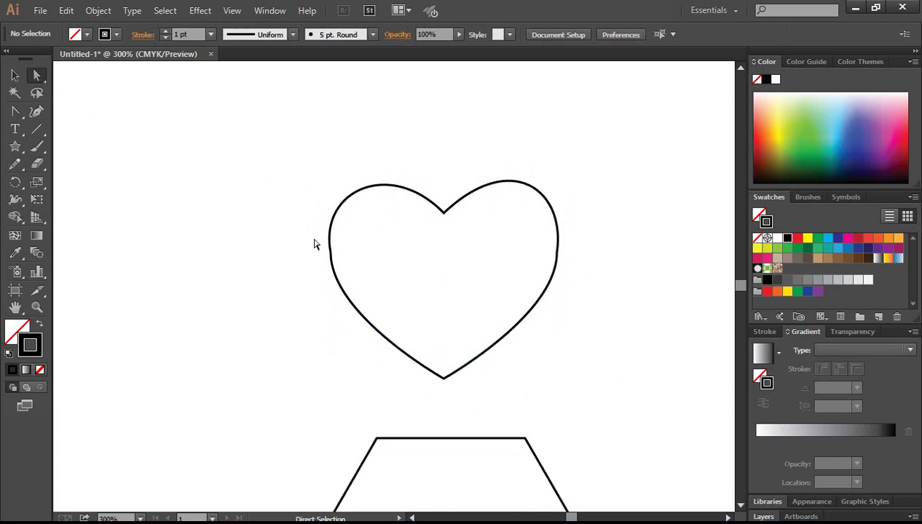
left_click(16, 78)
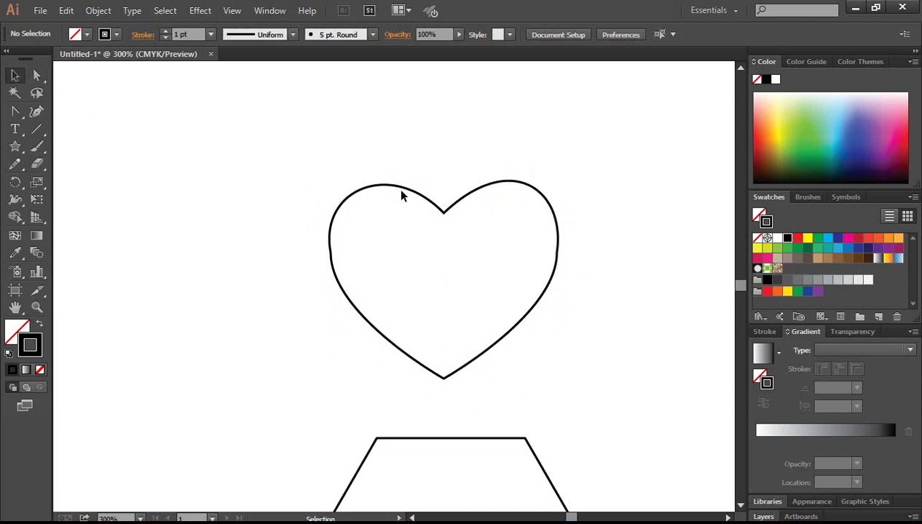
left_click_drag(399, 188, 381, 164)
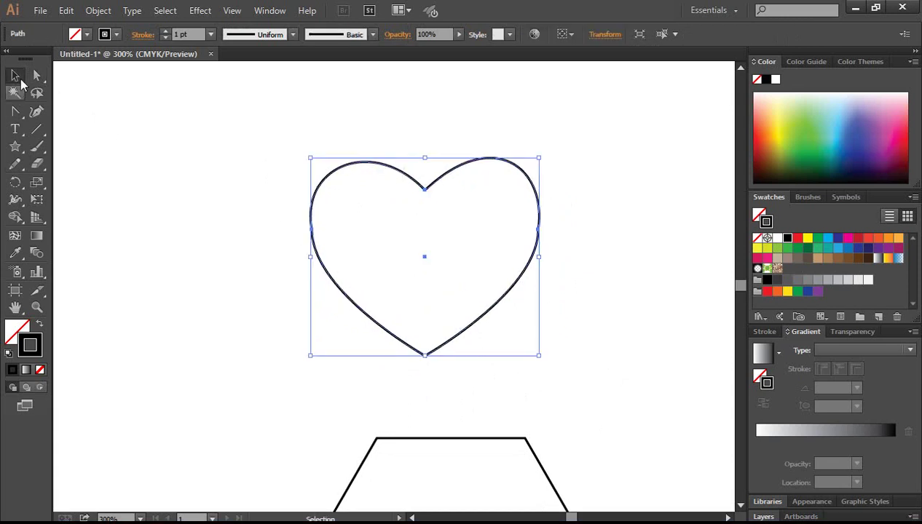
left_click(593, 331)
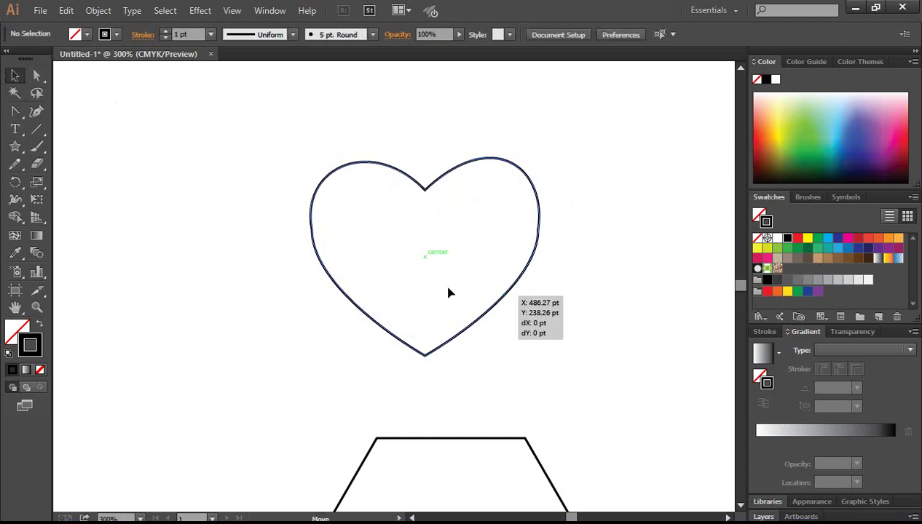
left_click_drag(448, 293, 393, 285)
key("Delete")
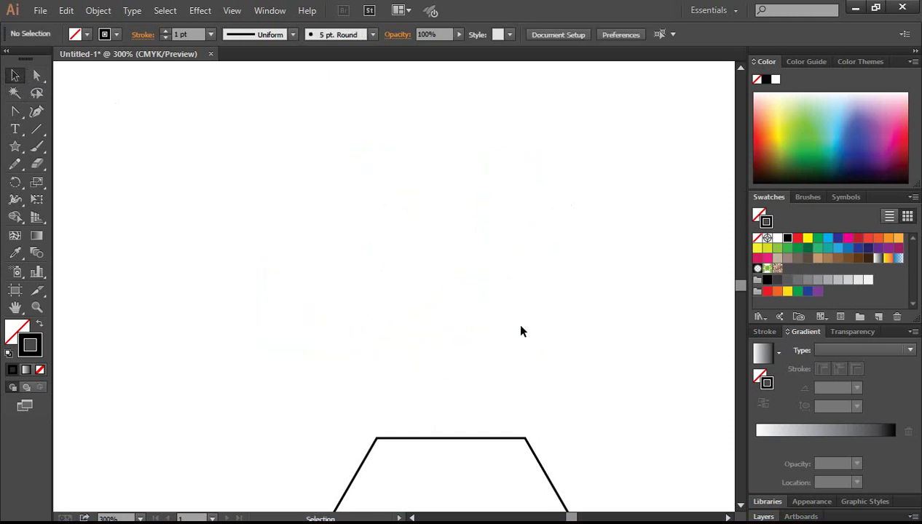
Step: Delete the hexagon's upper-left and lower-left anchor points with the Direct Selection tool, leaving a right-pointing chevron
key("ctrl+1")
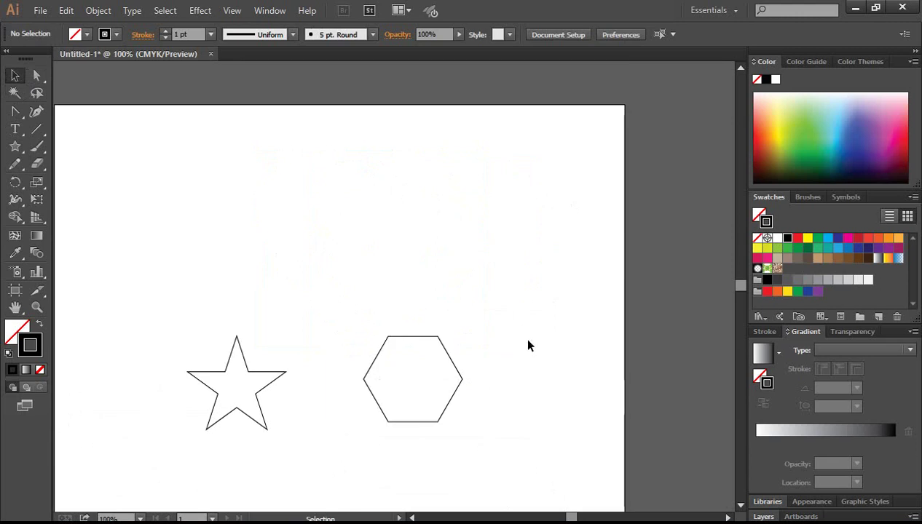
scroll(521, 335, "down", 2)
left_click(307, 322, "ctrl")
left_click(369, 291, "ctrl")
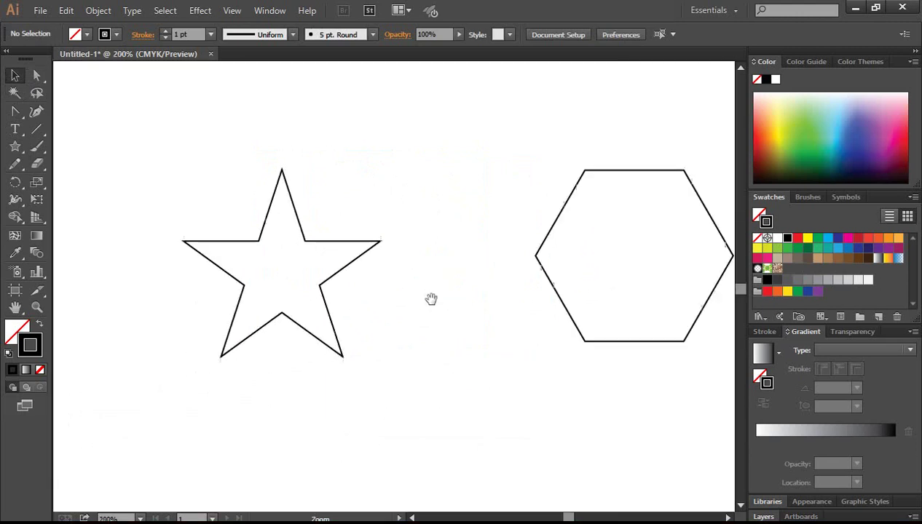
left_click_drag(449, 278, 431, 300)
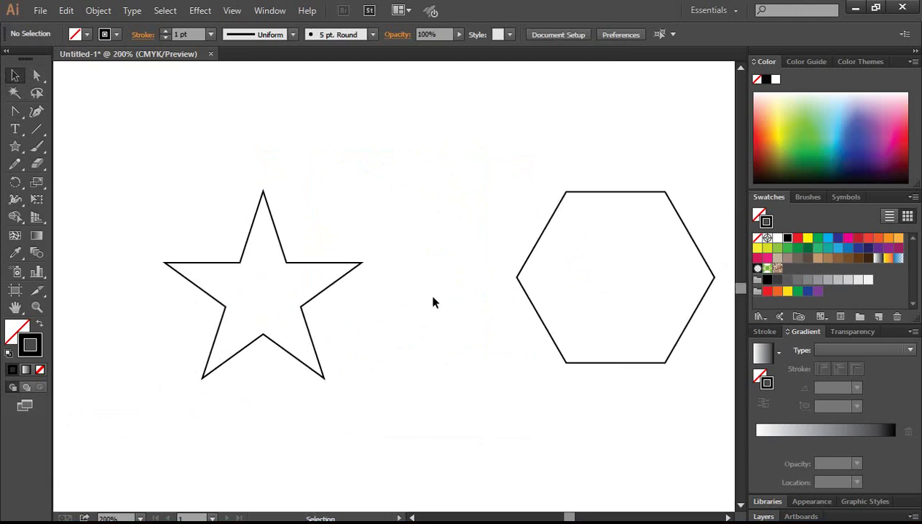
left_click(37, 75)
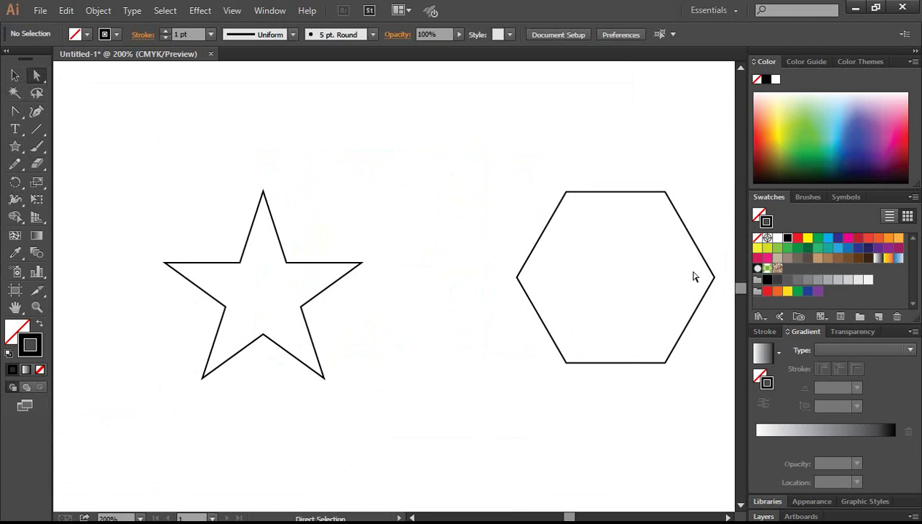
left_click_drag(557, 182, 572, 200)
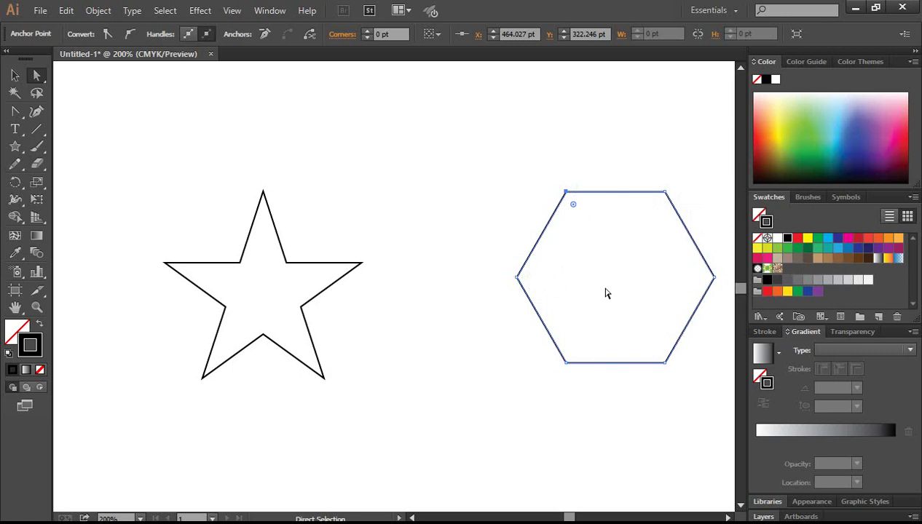
key("Delete")
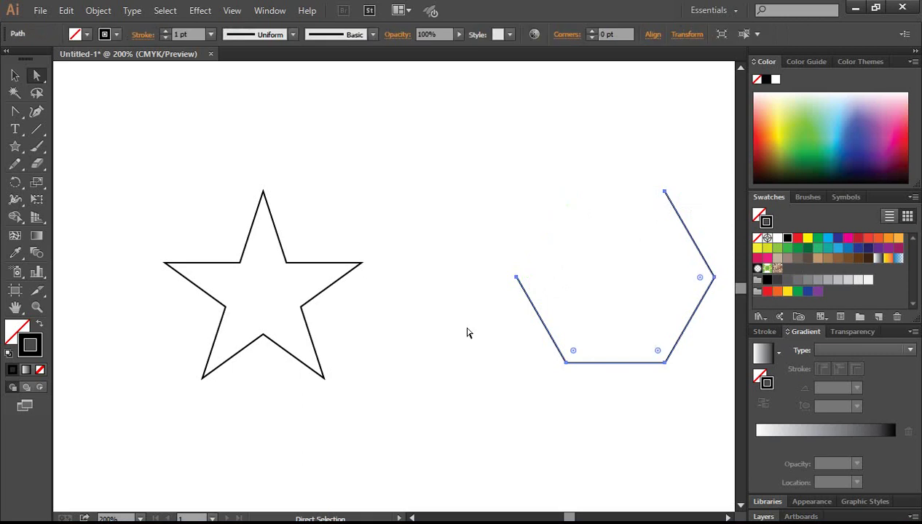
left_click_drag(572, 386, 555, 344)
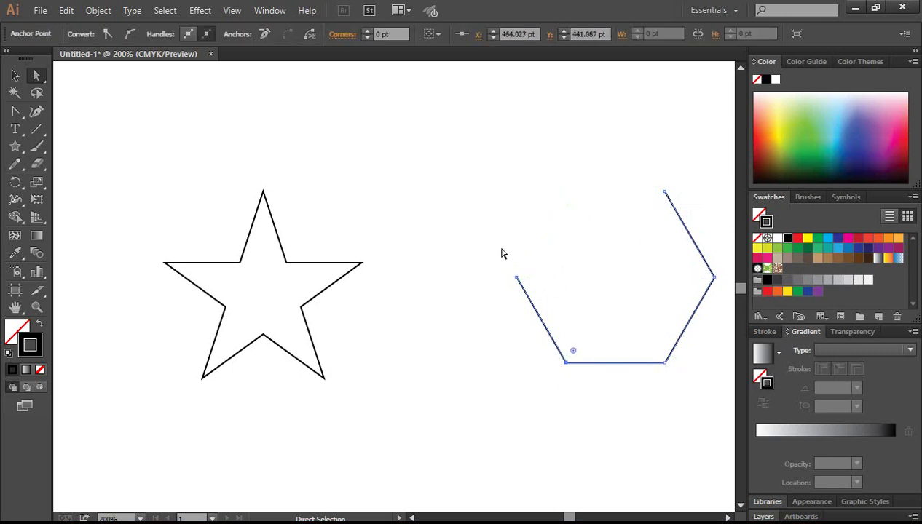
key("Delete")
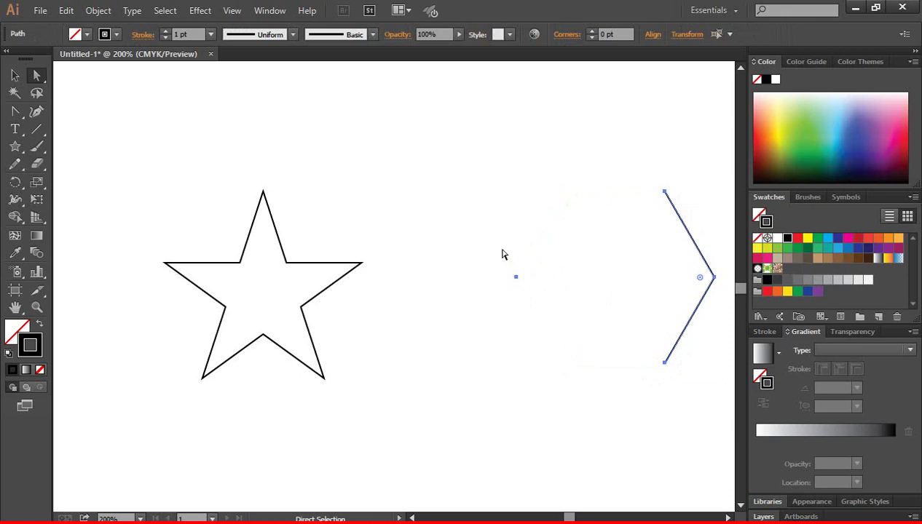
Step: Move the chevron beside the star with the Selection tool, and place a copy slightly to its right
left_click(14, 75)
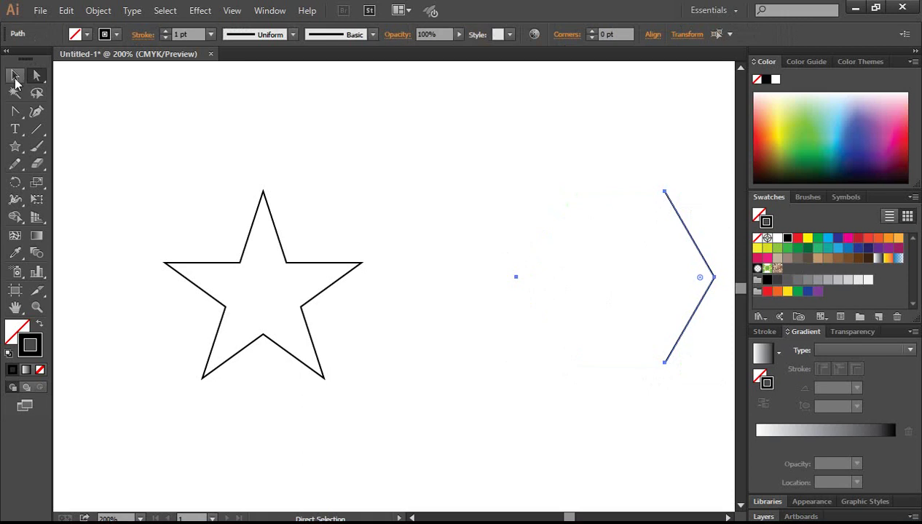
left_click(503, 348)
left_click_drag(689, 325, 427, 322)
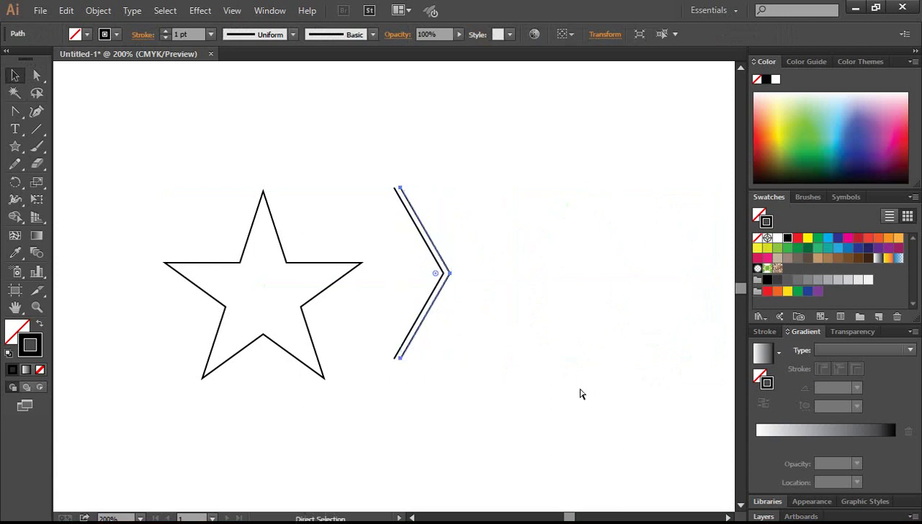
Step: Repeat the chevron duplication to build a row of closely and evenly spaced chevrons, and deselect them
key("ctrl+d")
key("ctrl+d")
key("ctrl+d")
key("ctrl+d")
key("ctrl+d")
key("ctrl+d")
key("ctrl+d")
key("ctrl+d")
key("ctrl+d")
key("ctrl+d")
key("ctrl+d")
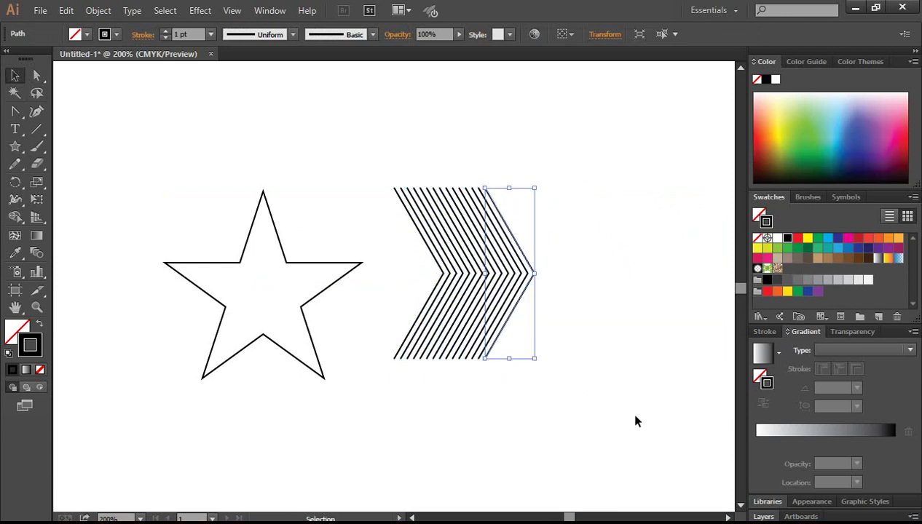
left_click(635, 421)
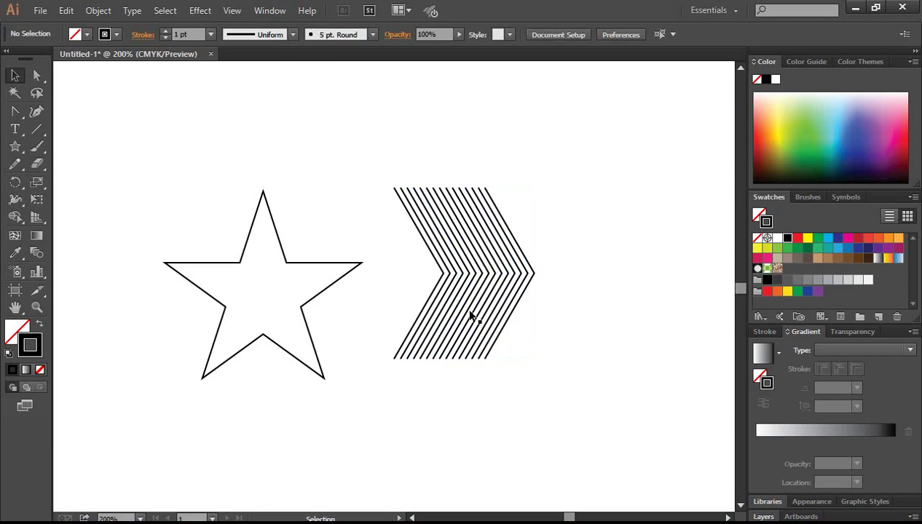
Step: Select the entire row of chevrons and delete it, leaving only the star
left_click_drag(400, 277, 598, 349)
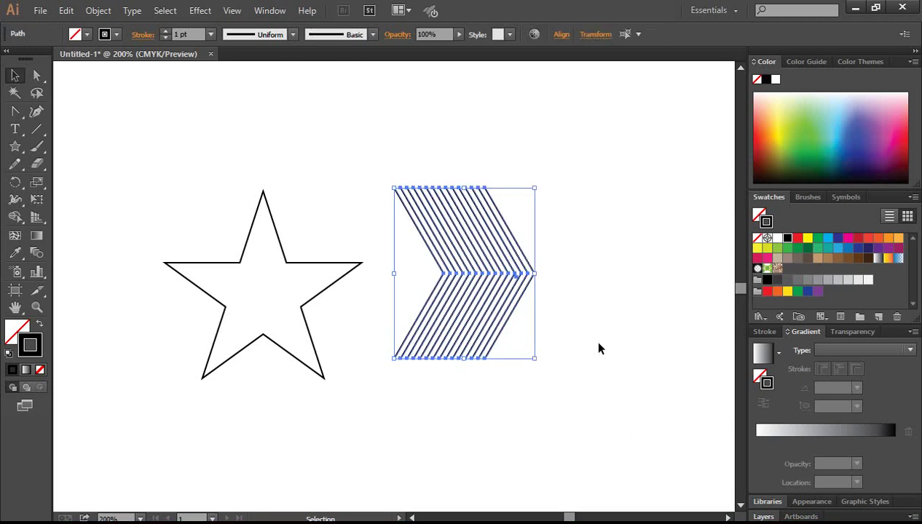
key("Delete")
key("ctrl+space")
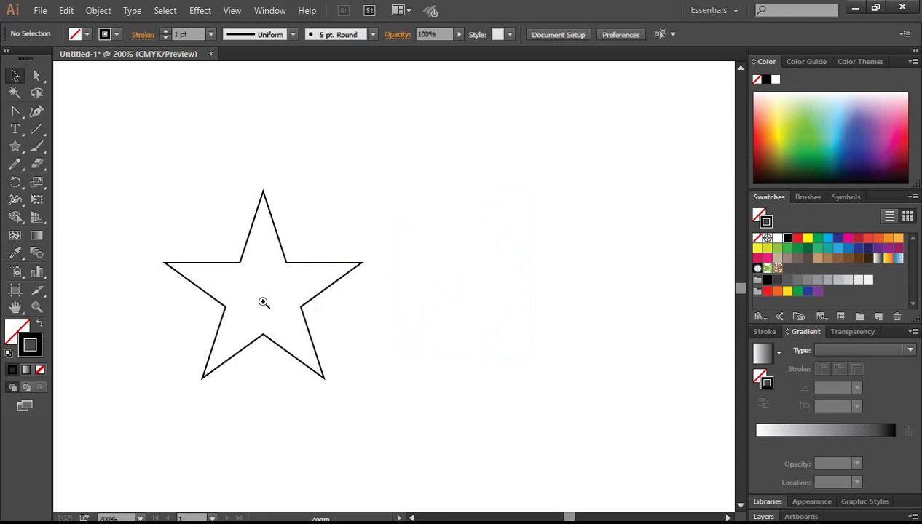
Step: Move the star's top and left tip anchor points to one shared point at its centre with the Direct Selection tool
left_click(264, 303)
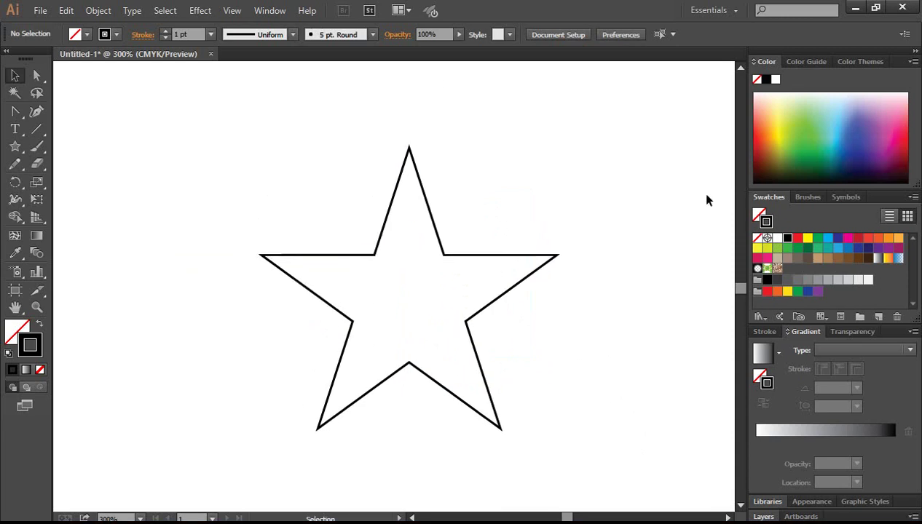
left_click(36, 75)
left_click(408, 147)
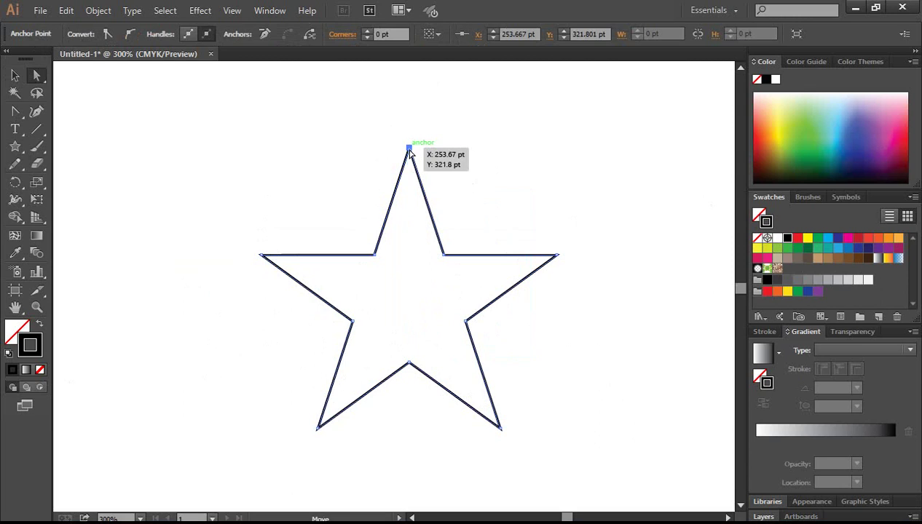
left_click_drag(408, 148, 410, 287)
left_click_drag(237, 240, 410, 287)
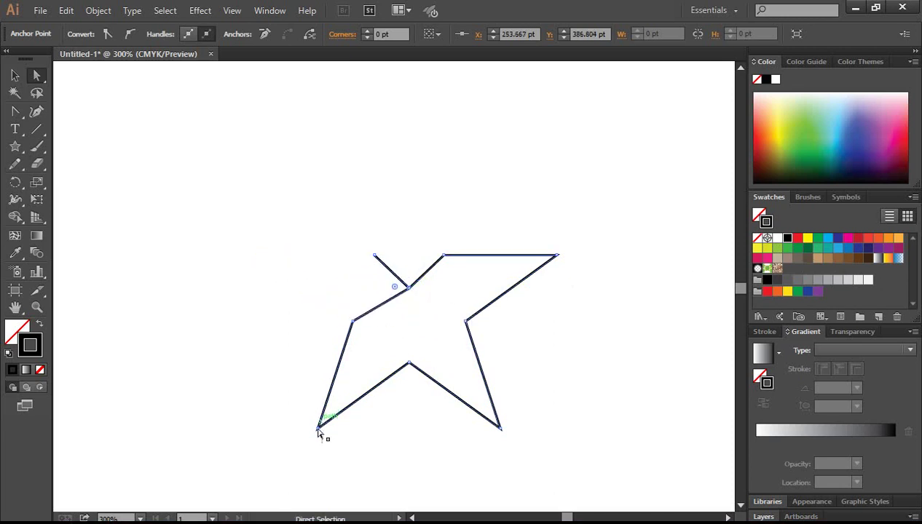
Step: Move the star's lower-left, lower-right and right tip anchor points onto the same centre point
left_click_drag(317, 429, 408, 288)
left_click_drag(513, 450, 423, 291)
left_click_drag(411, 291, 408, 287)
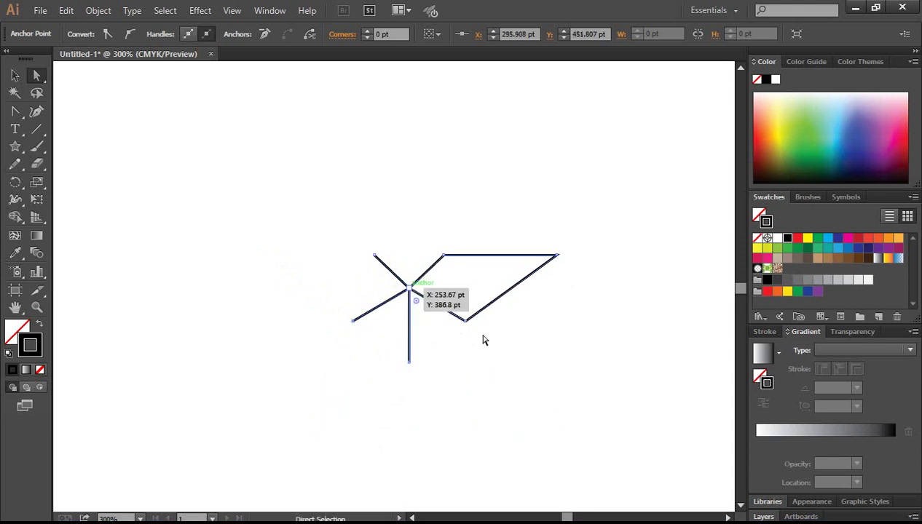
left_click_drag(580, 286, 409, 288)
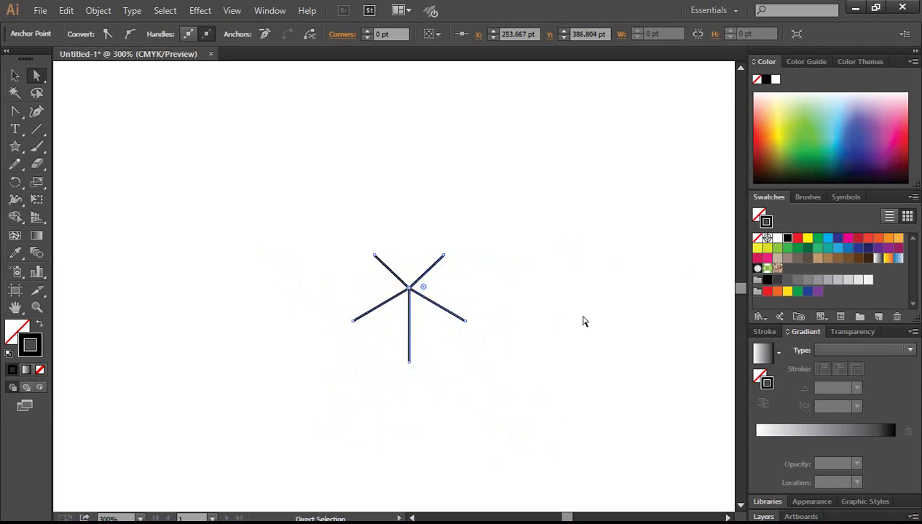
key("v")
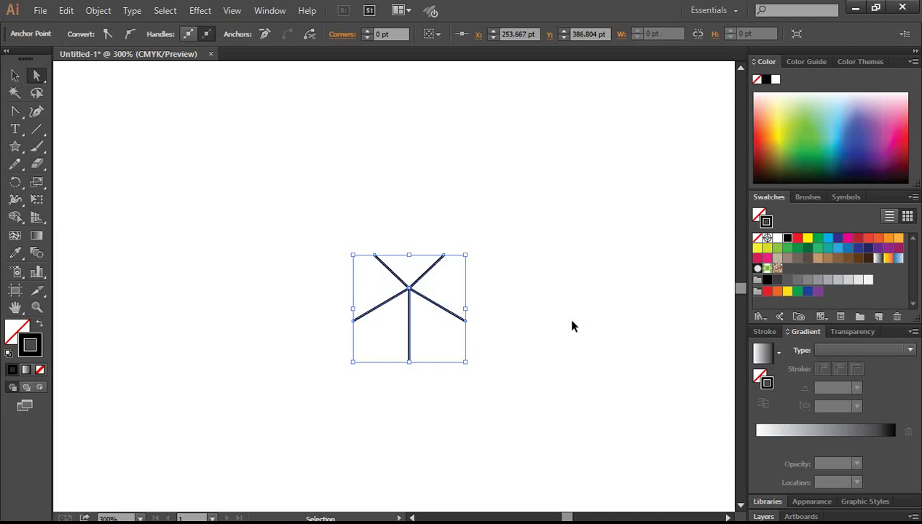
Step: Undo the last three anchor point moves, keeping only the top and left tips at the centre
key("ctrl+shift+z")
key("ctrl+shift+z")
key("ctrl+shift+z")
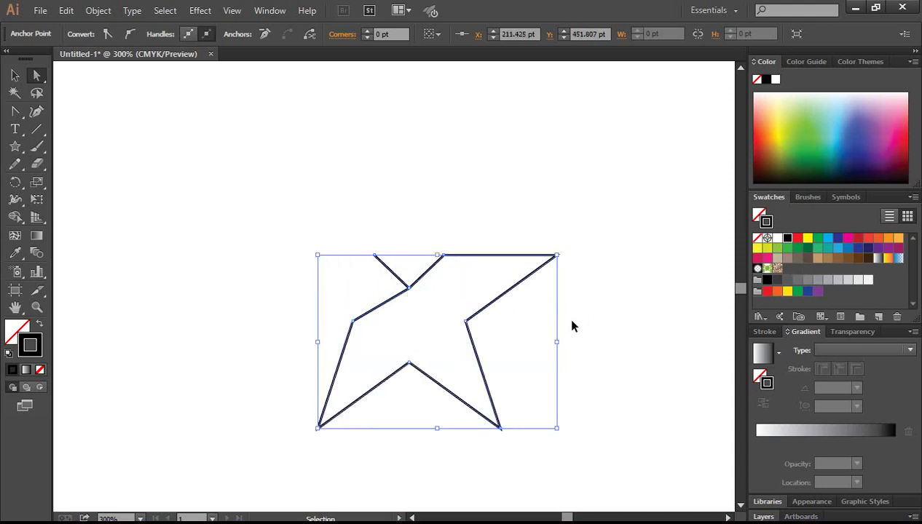
key("a")
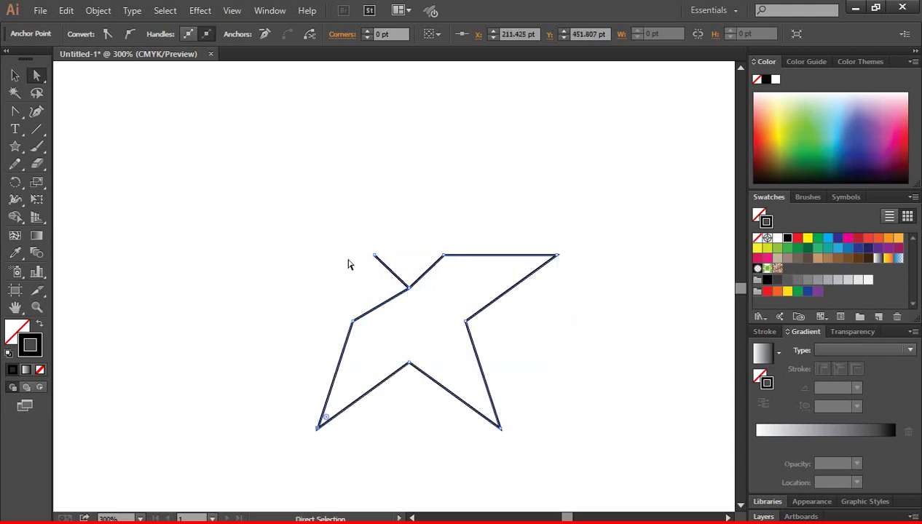
Step: Rotate the reshaped star with the Selection tool until its lower-right tip points straight up, and shift the shape slightly upward
left_click(15, 75)
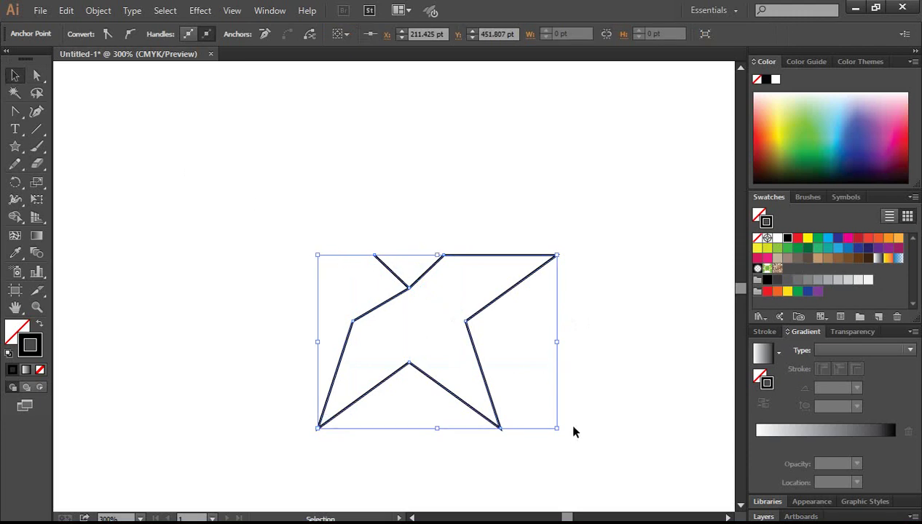
left_click_drag(560, 428, 380, 189)
left_click_drag(453, 294, 457, 245)
Step: Lengthen the short stem below the leaf shape by moving its end anchor point straight down with the Direct Selection tool
left_click(36, 75)
left_click(421, 450)
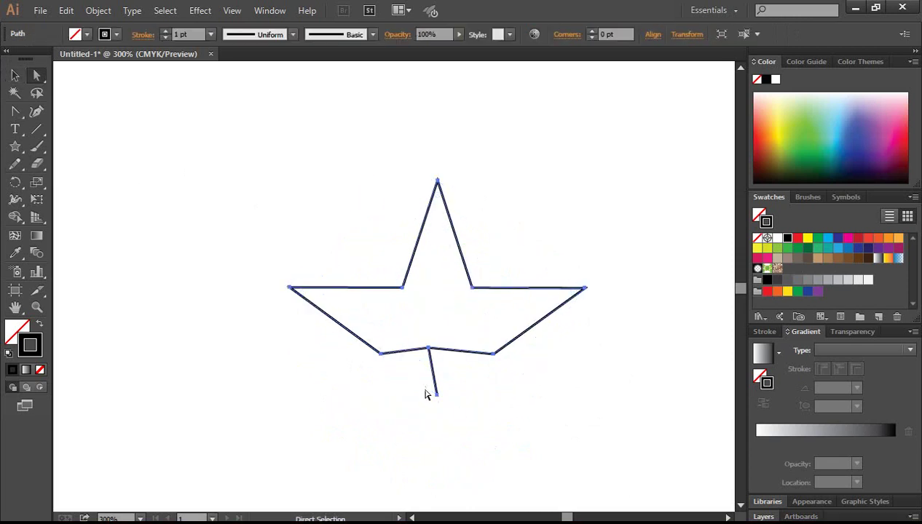
left_click(435, 393)
left_click_drag(437, 401, 431, 441)
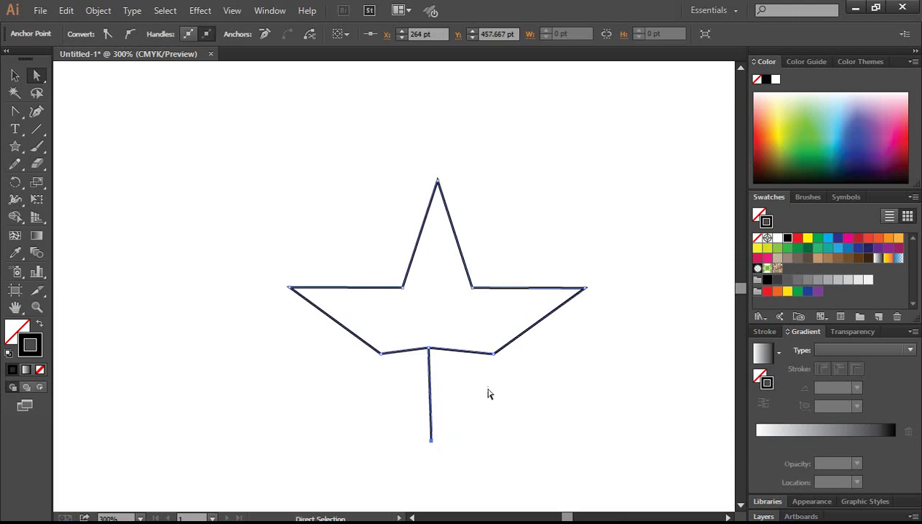
Step: Select both anchor points of the stem and nudge them right until the stem's upper end sits below the top tip
left_click(492, 356)
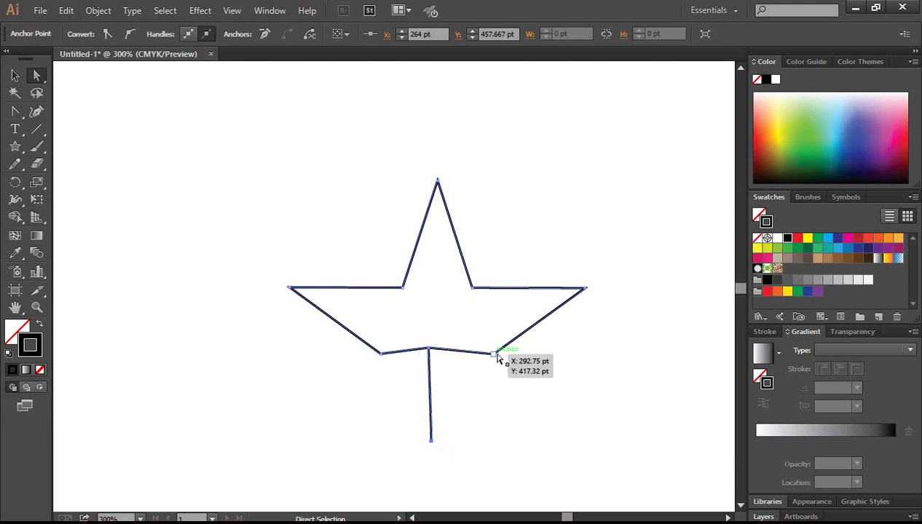
left_click(383, 356)
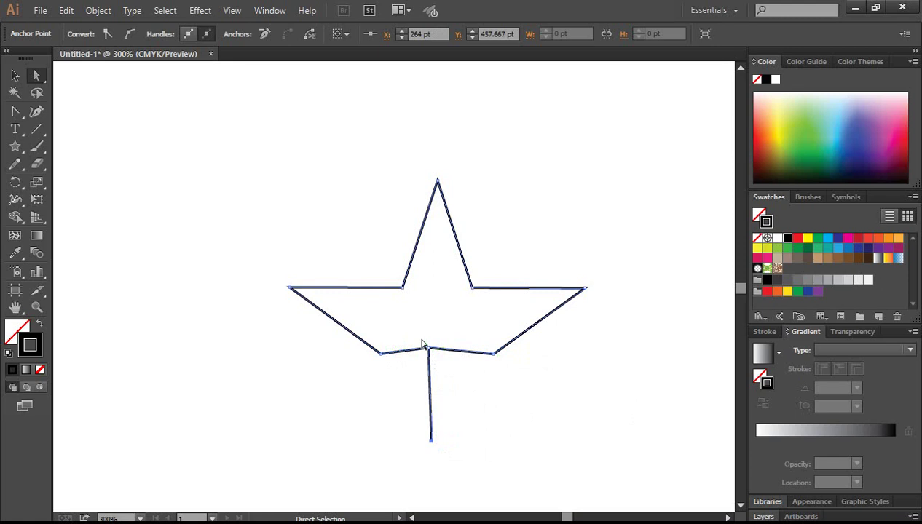
left_click_drag(423, 339, 445, 461)
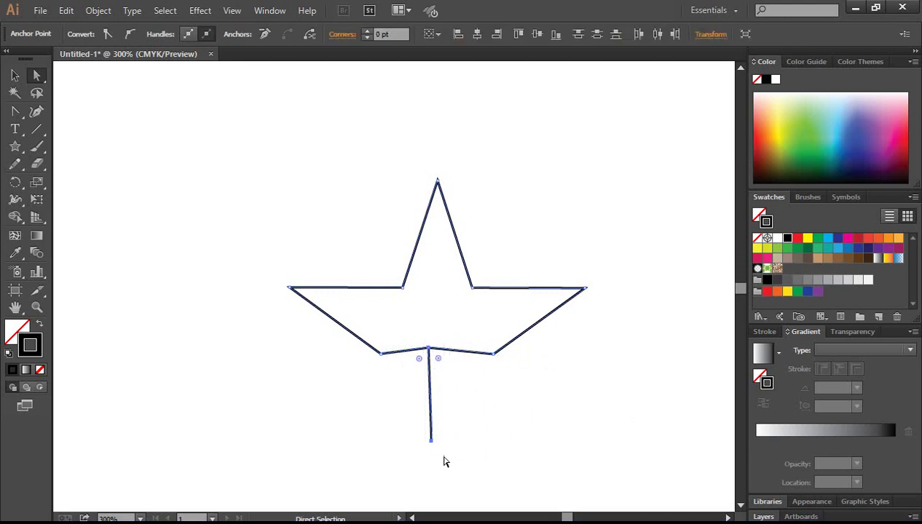
key("Right")
key("Right")
key("Right")
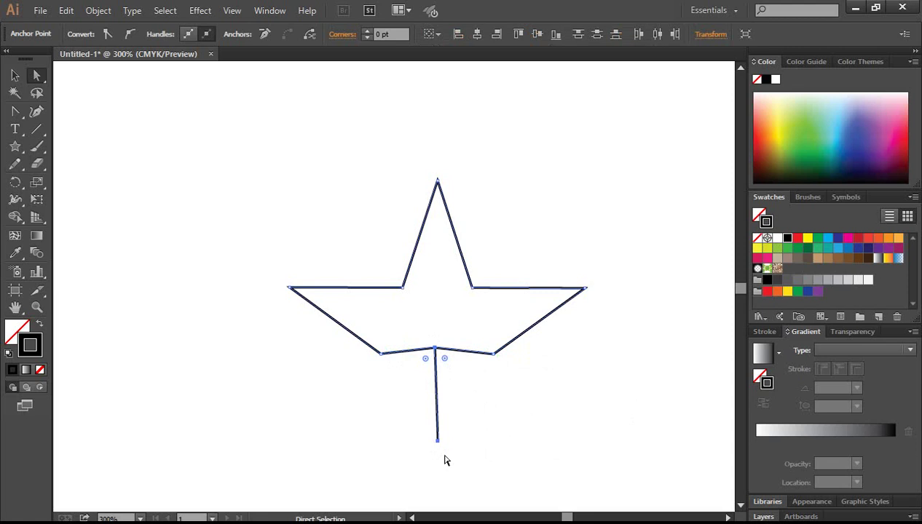
key("Right")
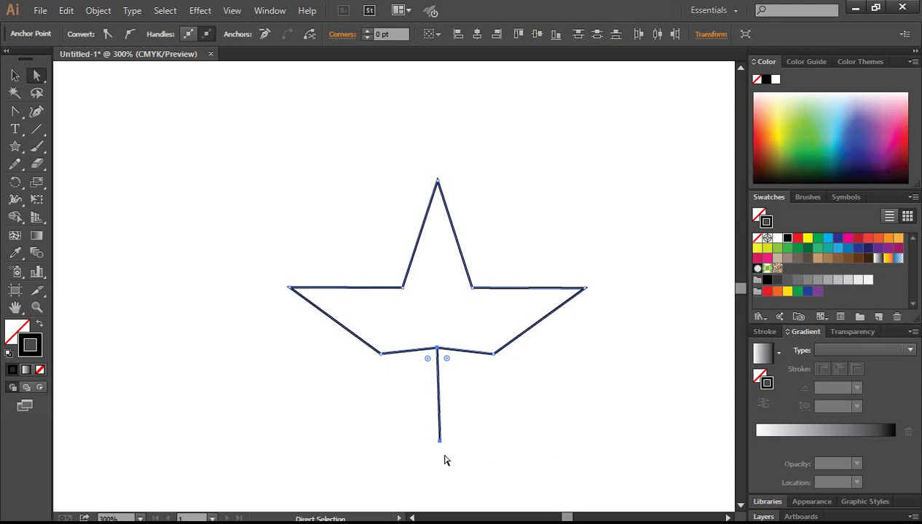
Step: Nudge only the stem's bottom anchor point left to make the stem vertical, and deselect the shape
left_click(486, 485)
left_click_drag(471, 471, 413, 439)
key("Left")
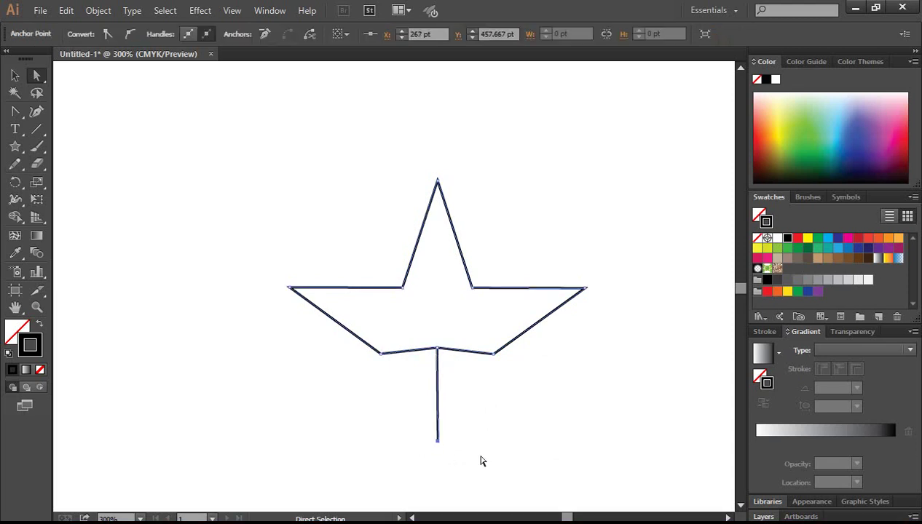
left_click(494, 437)
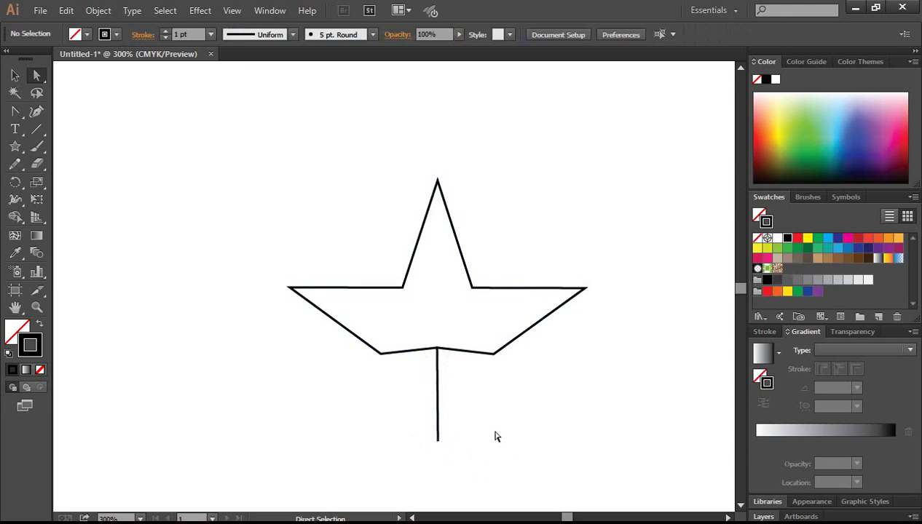
Step: Move the leaf's left and right tip anchor points upward and slightly inward with the Direct Selection tool
left_click(14, 75)
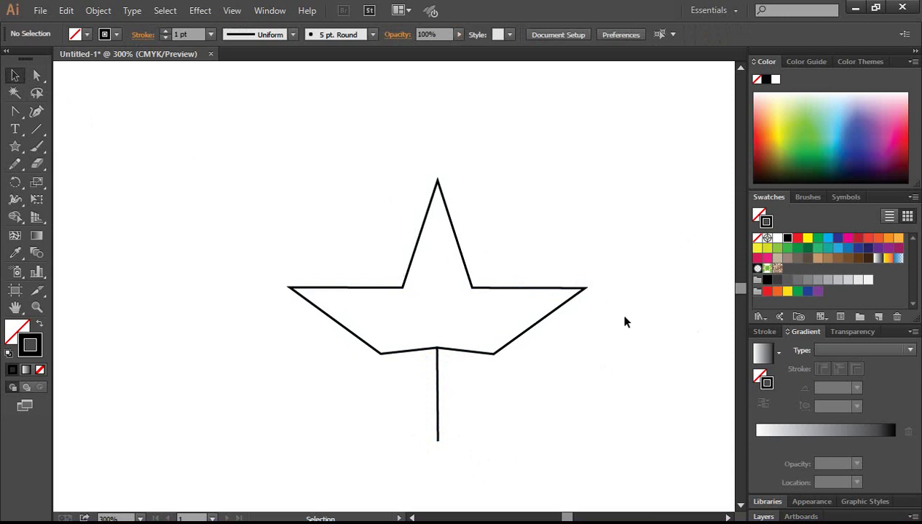
left_click(37, 75)
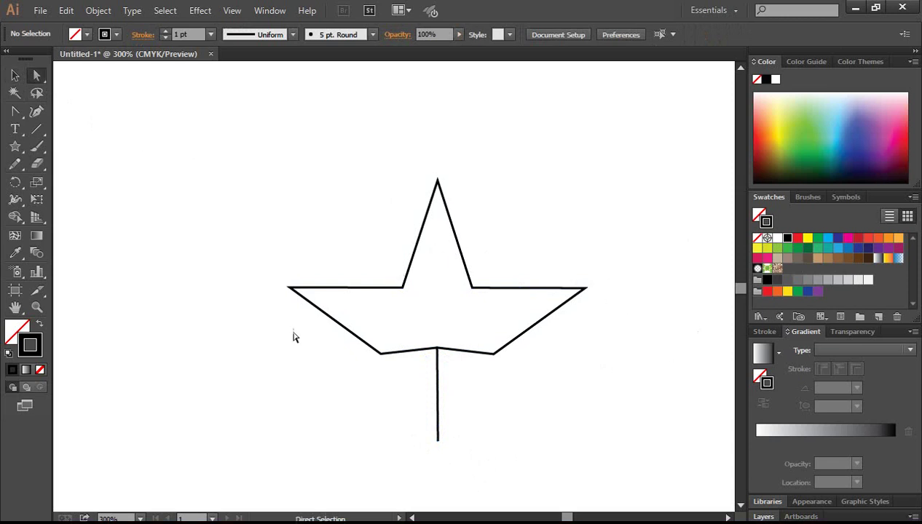
left_click_drag(277, 282, 307, 269)
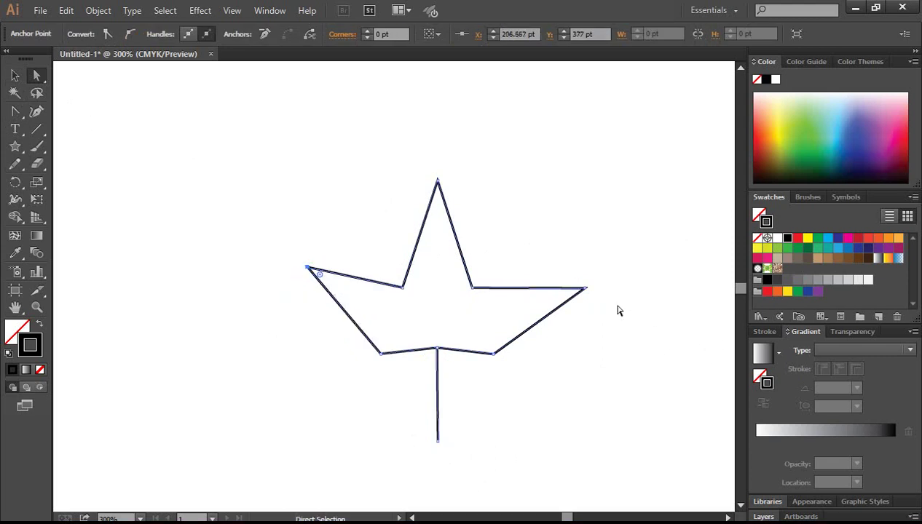
left_click_drag(586, 288, 579, 261)
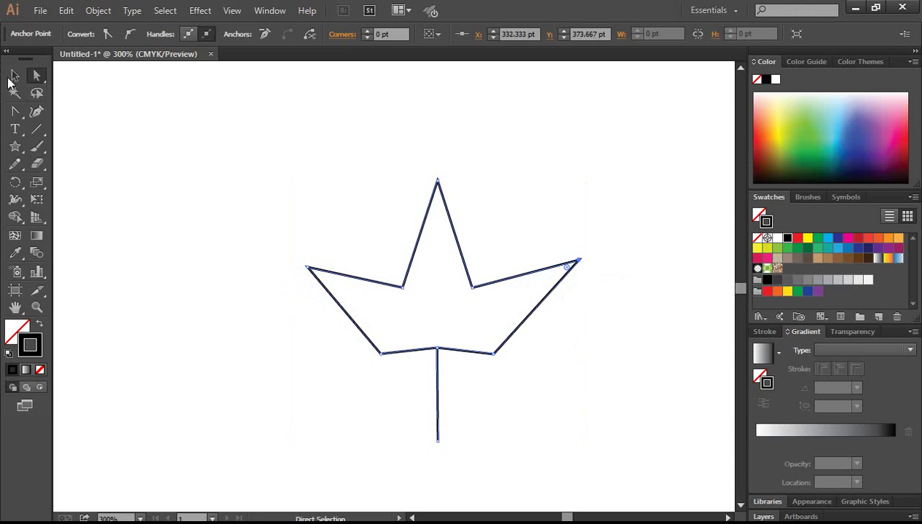
Step: Round the leaf's top, right and left tips with their live corner widgets, giving the right tip a radius of about 2.95 pt
left_click(14, 76)
left_click(37, 76)
left_click(438, 181)
left_click(551, 179)
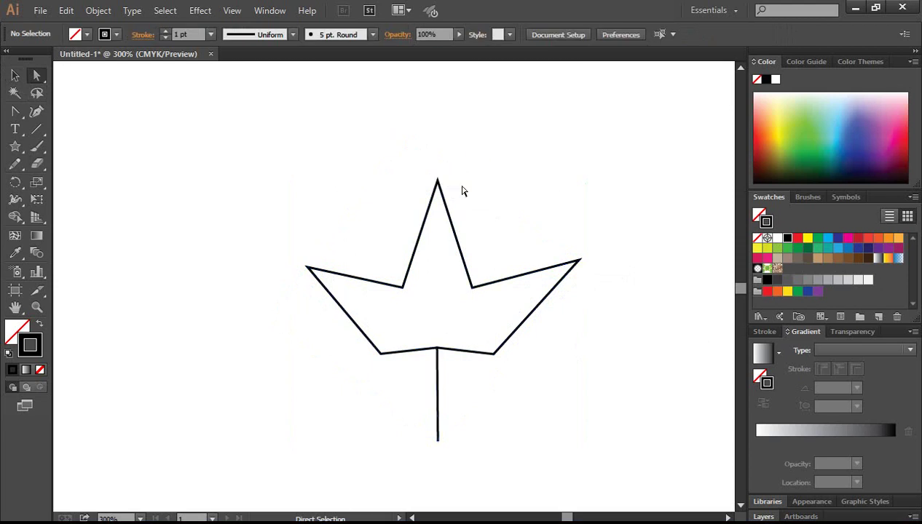
left_click_drag(420, 176, 440, 208)
left_click_drag(566, 252, 563, 271)
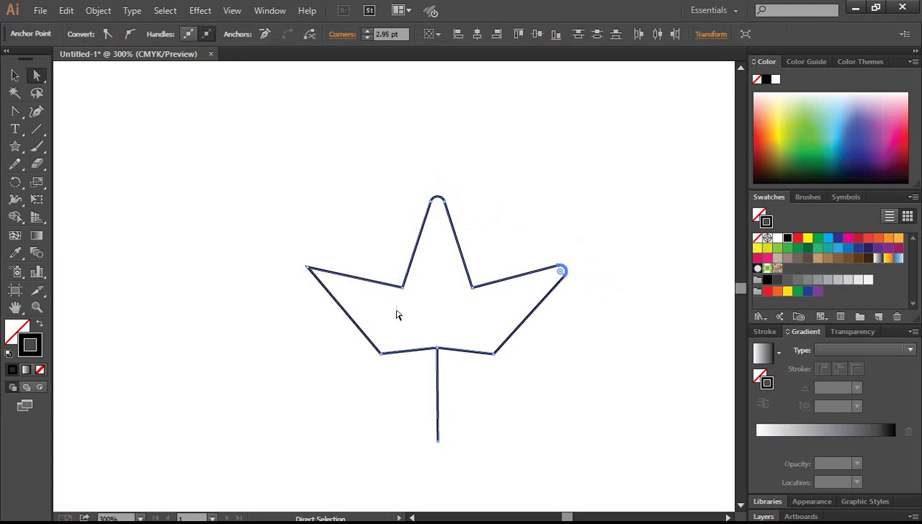
left_click_drag(273, 250, 332, 286)
Step: Round the leaf's two lower corners, giving the lower-left one a radius of about 16.8 pt, and deselect the shape
left_click_drag(510, 361, 482, 319)
left_click(381, 354)
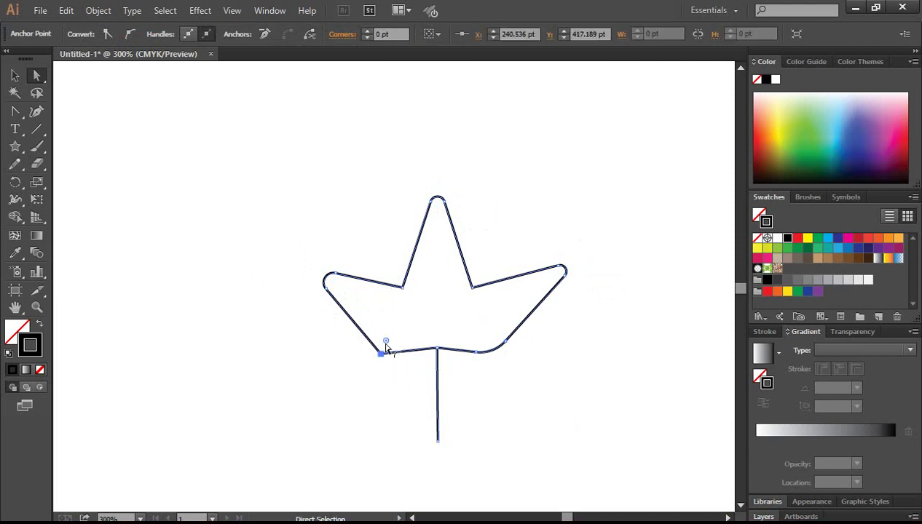
left_click_drag(391, 341, 406, 323)
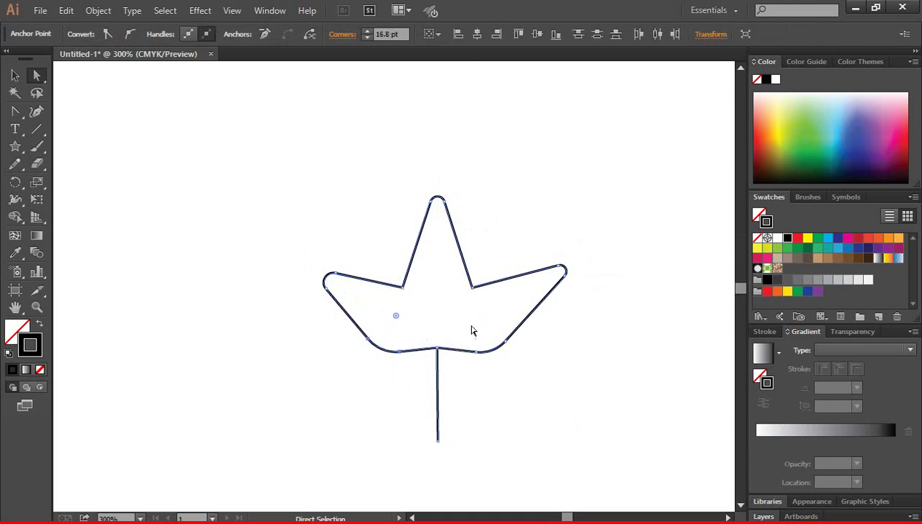
left_click(543, 386)
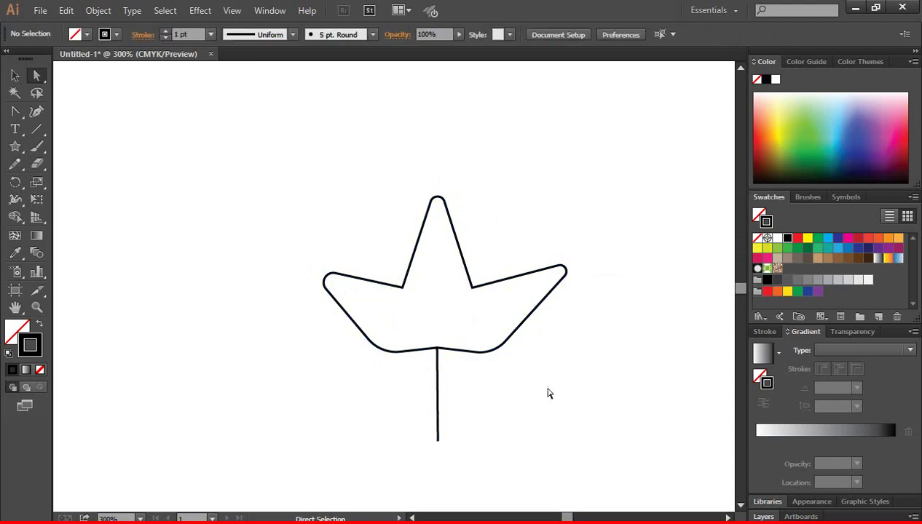